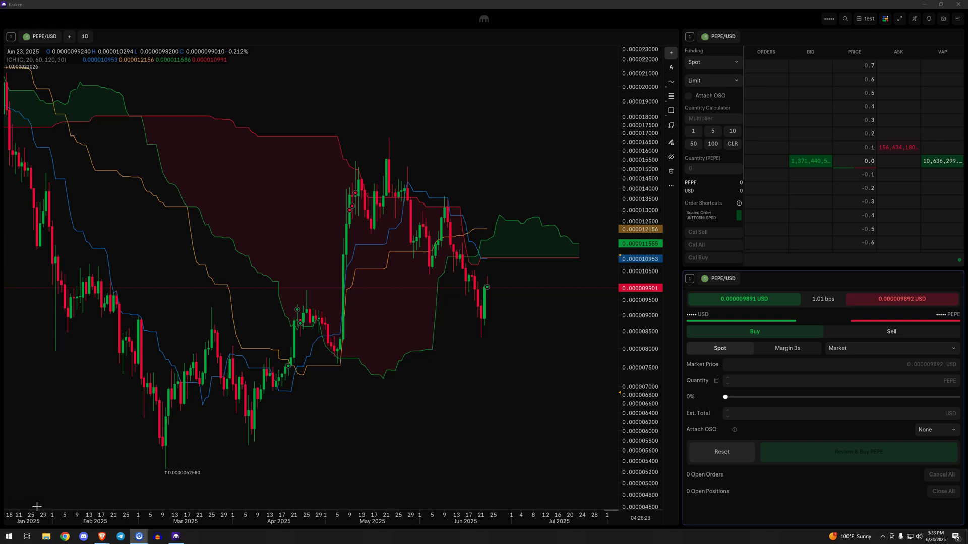
- Draw two freehand curves on the chart outlining the price decline from late May to late June
{"action": "left_click", "coordinate": [39, 507]}
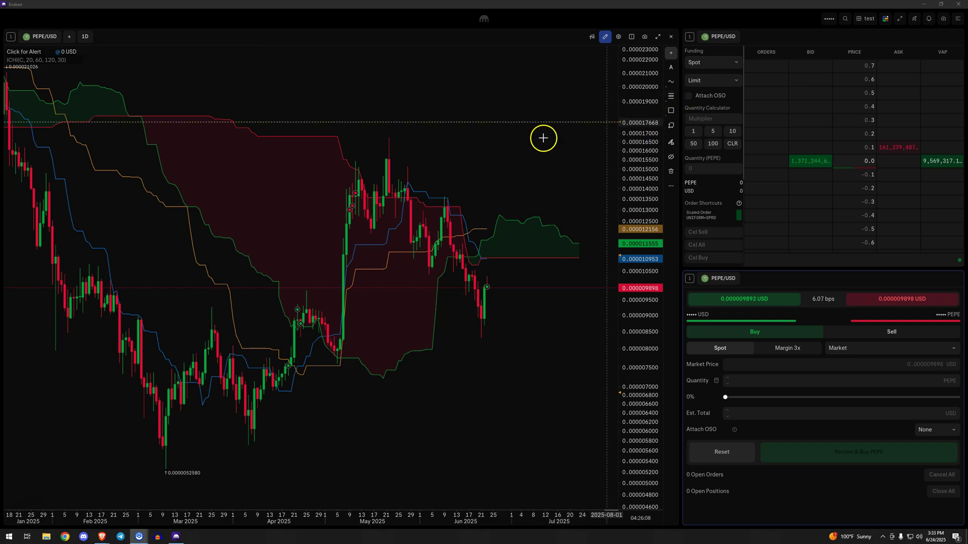
{"action": "left_click", "coordinate": [671, 81]}
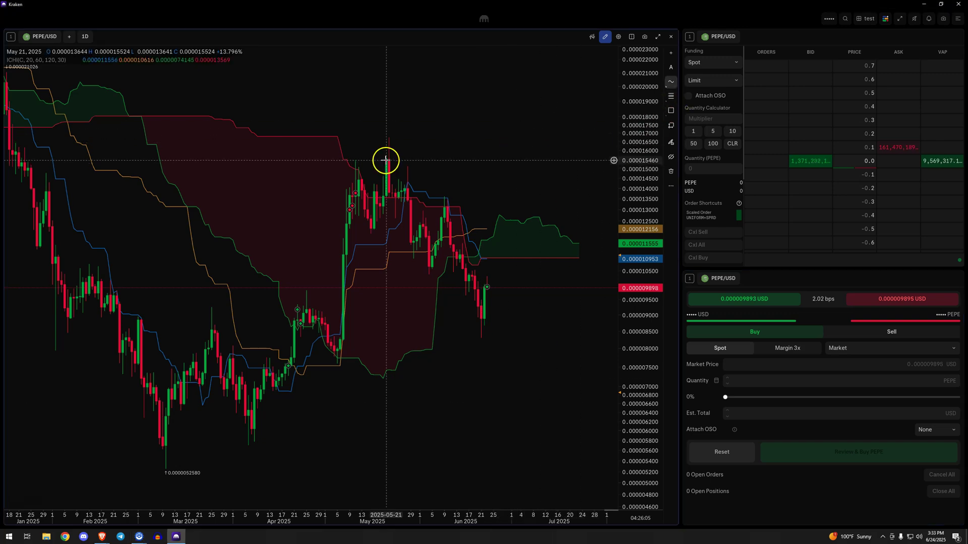
{"action": "mouse_move", "coordinate": [385, 161]}
{"action": "left_mouse_down"}
{"action": "mouse_move", "coordinate": [444, 202]}
{"action": "mouse_move", "coordinate": [487, 286]}
{"action": "left_mouse_up"}
{"action": "mouse_move", "coordinate": [382, 203]}
{"action": "left_mouse_down"}
{"action": "mouse_move", "coordinate": [425, 274]}
{"action": "mouse_move", "coordinate": [489, 311]}
{"action": "left_mouse_up"}
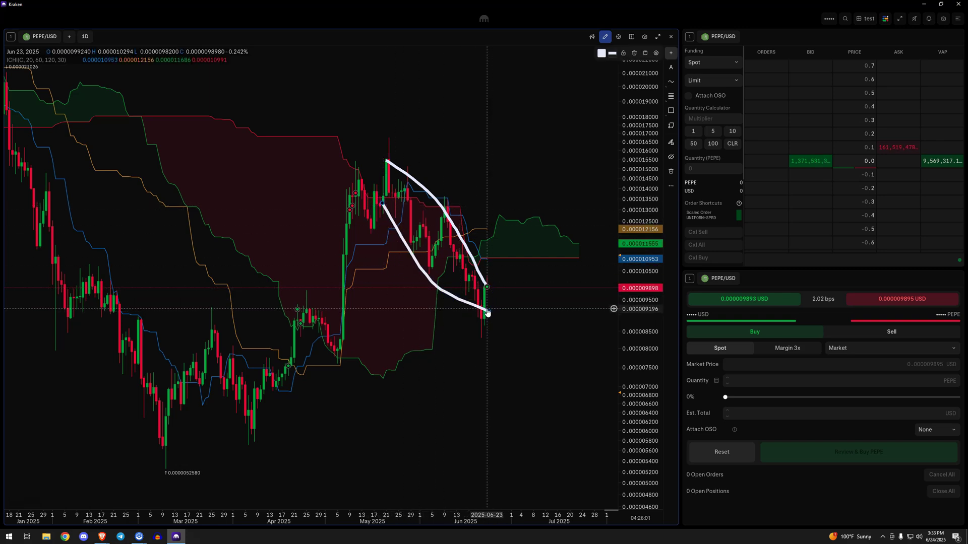
- Replace the lower freehand curve with one below the declining candles, and clear all drawings from the chart
{"action": "key", "text": "Delete"}
{"action": "right_click", "coordinate": [543, 169]}
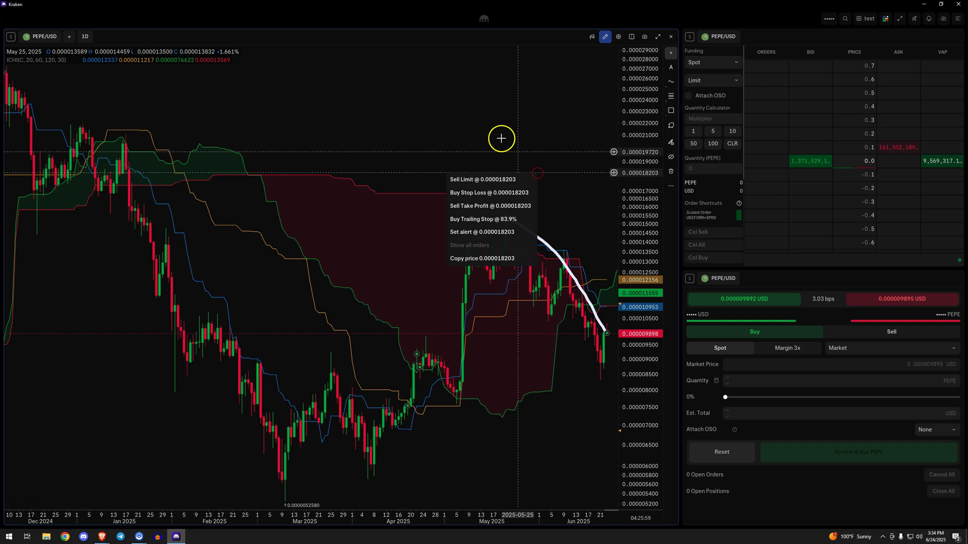
{"action": "left_click_drag", "start_coordinate": [393, 221], "coordinate": [494, 335]}
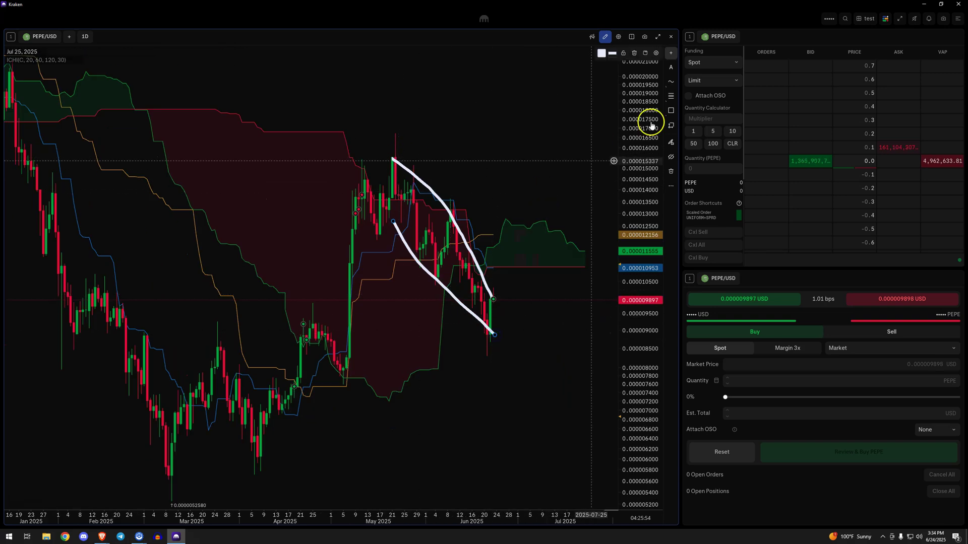
{"action": "left_click", "coordinate": [671, 171]}
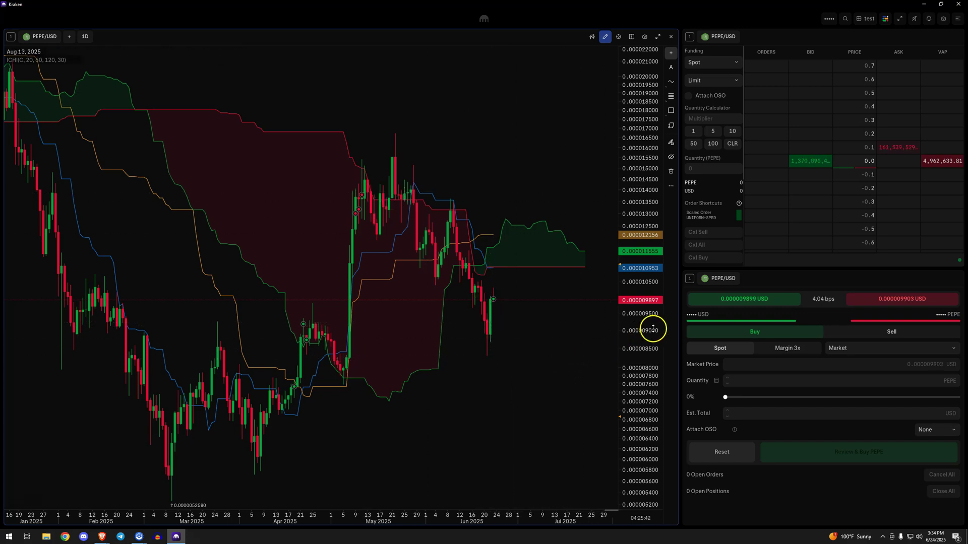
- Draw a Fibonacci retracement from the May swing high down to the June low at about 0.00000833
{"action": "left_click_drag", "start_coordinate": [652, 328], "coordinate": [655, 344]}
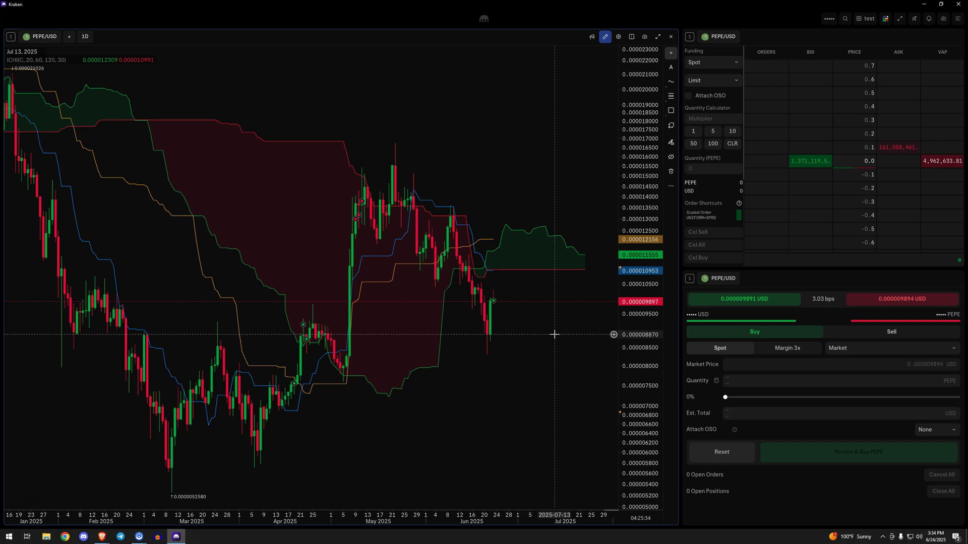
{"action": "left_click", "coordinate": [671, 97]}
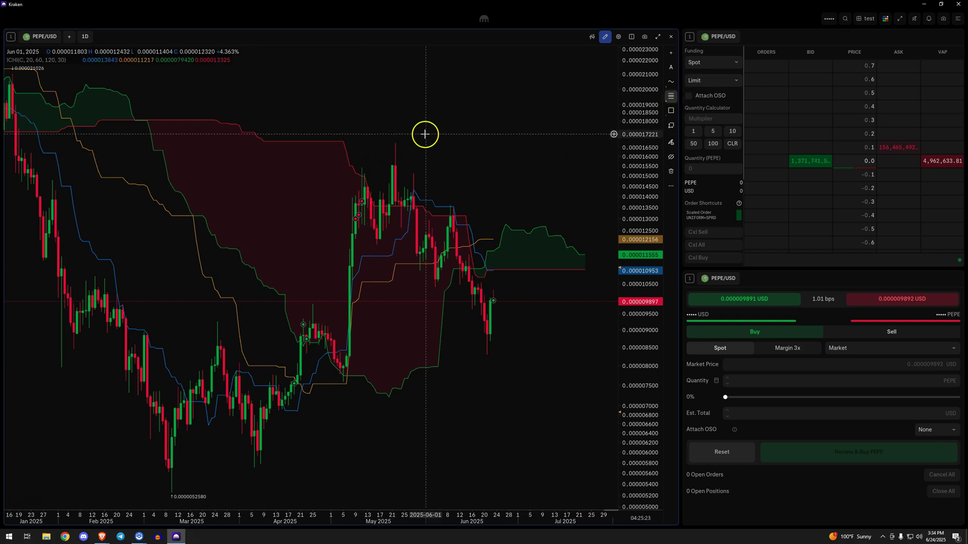
{"action": "mouse_move", "coordinate": [418, 140]}
{"action": "left_mouse_down"}
{"action": "mouse_move", "coordinate": [640, 363]}
{"action": "mouse_move", "coordinate": [572, 367]}
{"action": "mouse_move", "coordinate": [564, 352]}
{"action": "left_mouse_up"}
{"action": "left_click_drag", "start_coordinate": [642, 302], "coordinate": [646, 365]}
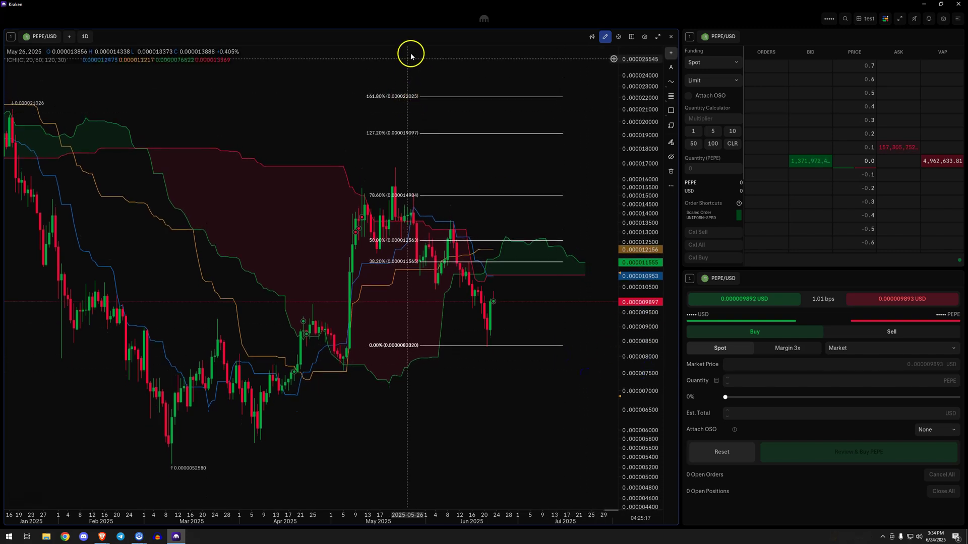
- Draw a vertical line from about 0.0000153 to 0.0000083 on May 24, and move it to start at the 78.6% level in mid-June
{"action": "left_click", "coordinate": [670, 83]}
{"action": "left_click", "coordinate": [630, 94]}
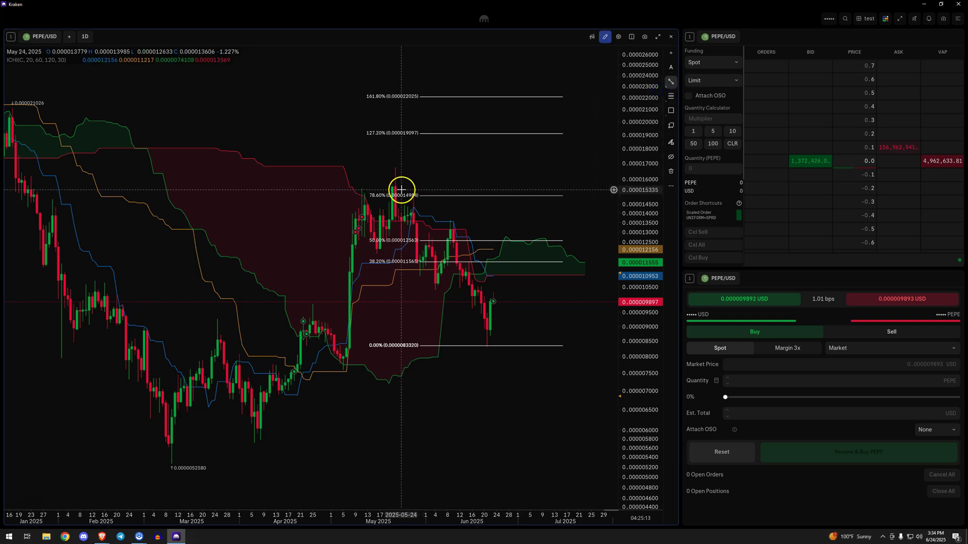
{"action": "left_click", "coordinate": [401, 189]}
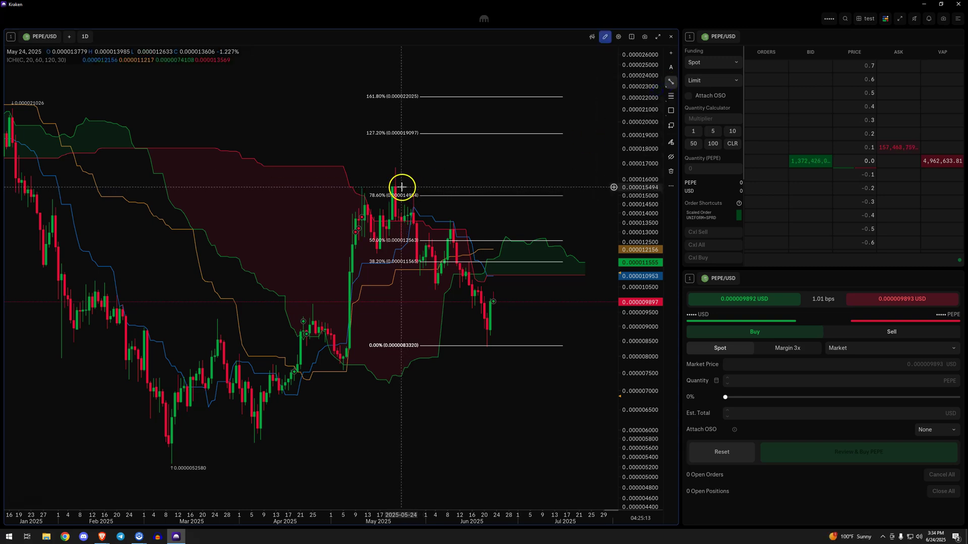
{"action": "left_click", "coordinate": [403, 347]}
{"action": "left_click_drag", "start_coordinate": [403, 327], "coordinate": [475, 177]}
- Draw a horizontal trend line at about 0.0000279 across the vertical line's upper end, extending to about July 21
{"action": "left_click_drag", "start_coordinate": [641, 181], "coordinate": [646, 204]}
{"action": "left_click_drag", "start_coordinate": [589, 196], "coordinate": [590, 229]}
{"action": "key", "text": "alt+t"}
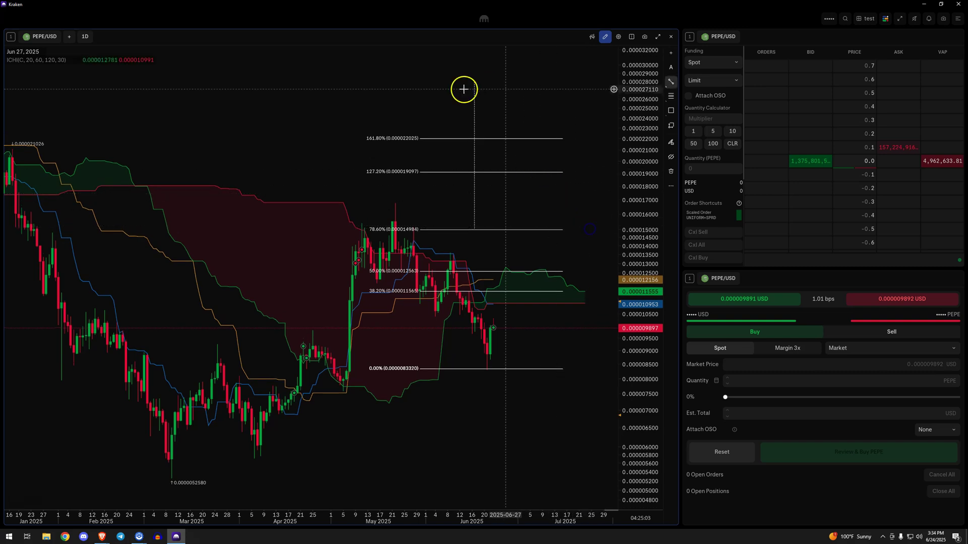
{"action": "left_click", "coordinate": [454, 82]}
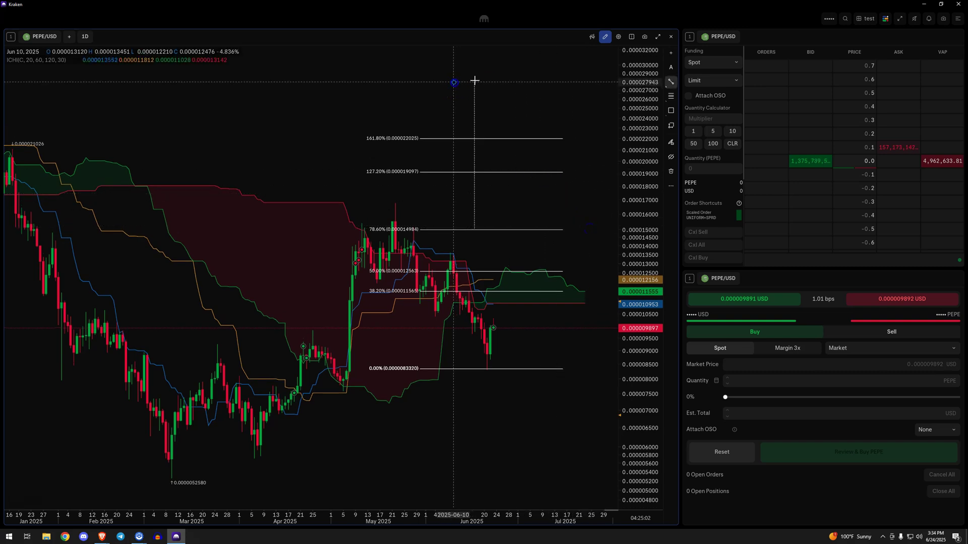
{"action": "left_click", "coordinate": [580, 82]}
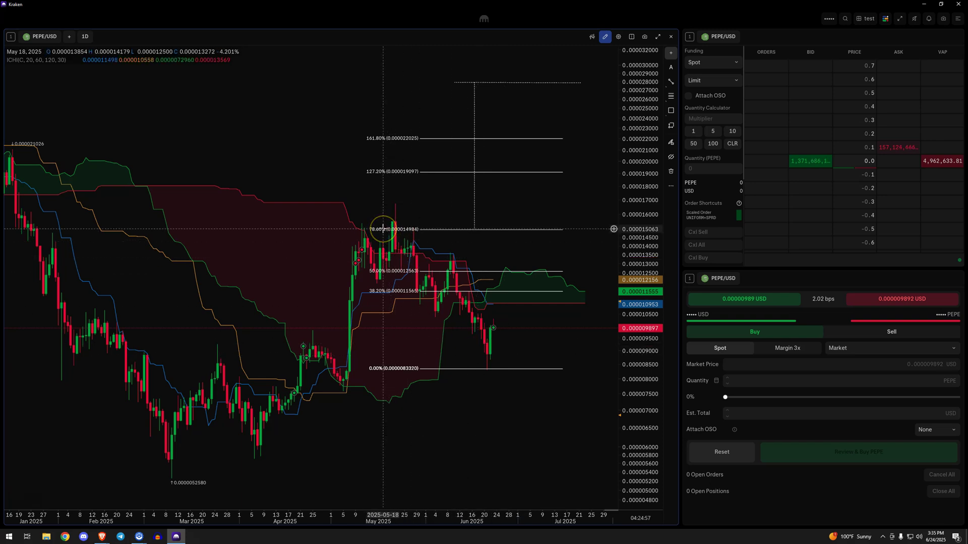
{"action": "left_click", "coordinate": [391, 232]}
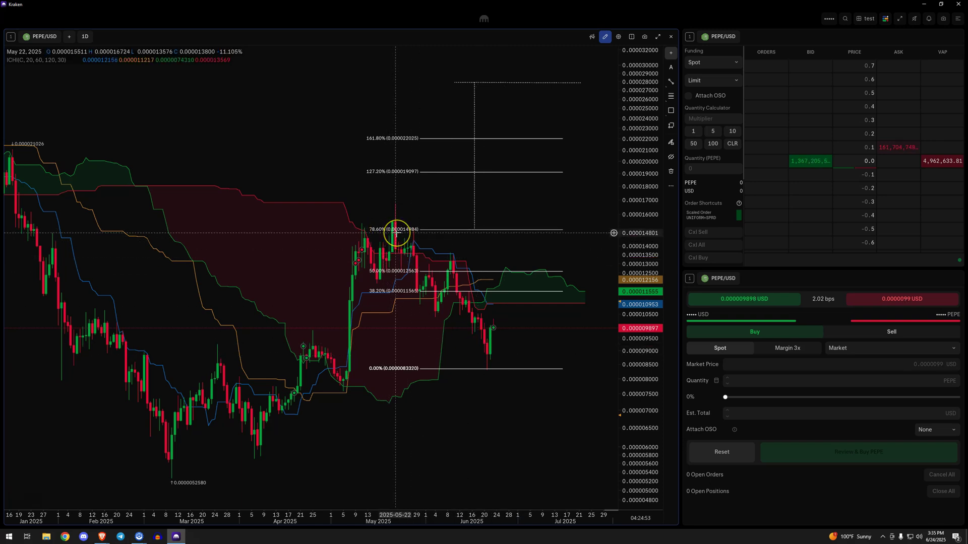
{"action": "left_click", "coordinate": [519, 277]}
{"action": "left_click", "coordinate": [400, 274]}
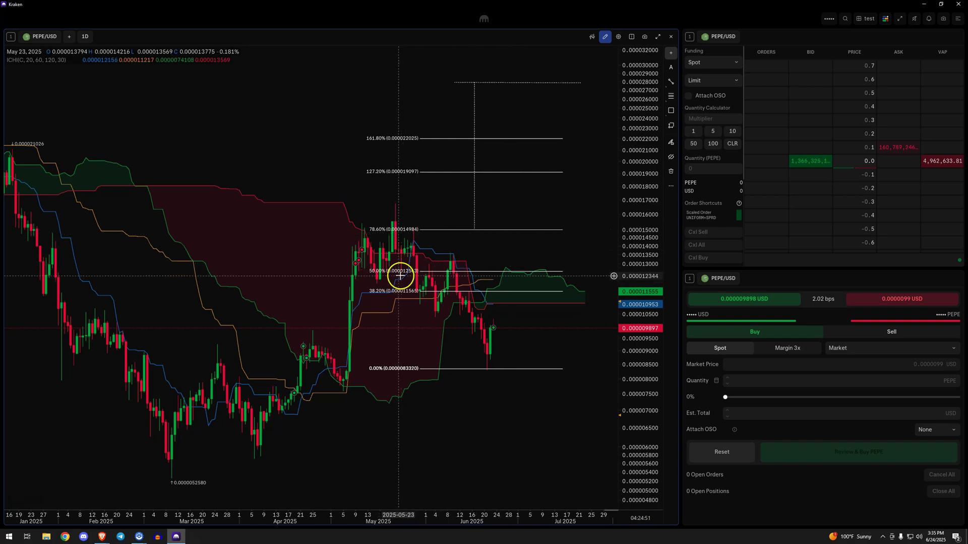
{"action": "left_click", "coordinate": [490, 119]}
{"action": "left_click", "coordinate": [514, 135]}
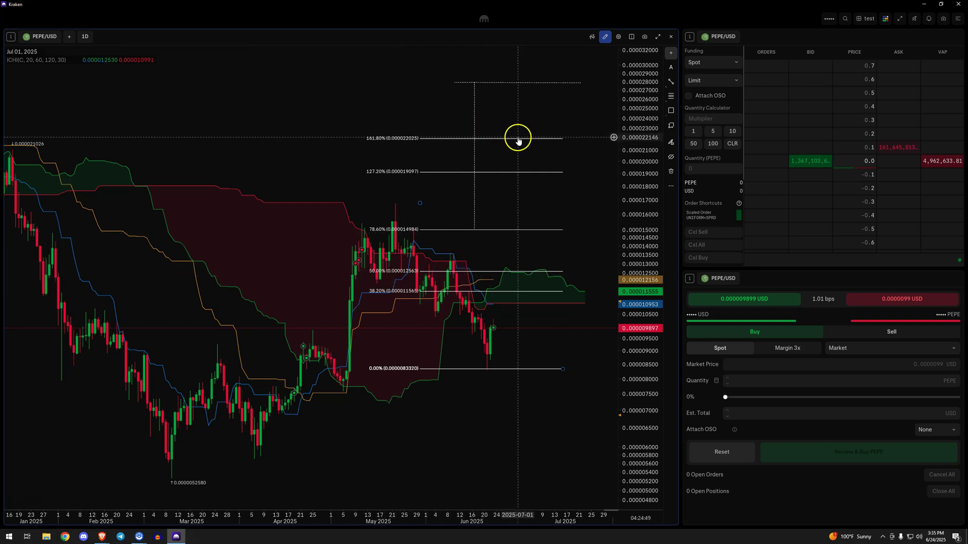
{"action": "left_click", "coordinate": [518, 86]}
- Draw a rectangle marking the target zone from about 0.0000285 down to the 161.8% Fibonacci level
{"action": "left_click", "coordinate": [671, 111]}
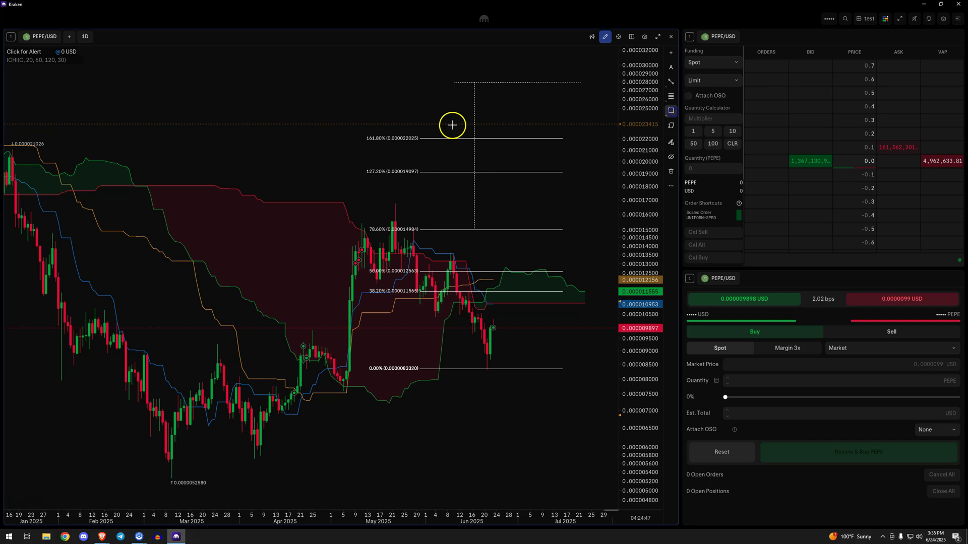
{"action": "left_click", "coordinate": [352, 77]}
{"action": "left_click", "coordinate": [576, 125]}
{"action": "left_click", "coordinate": [614, 135]}
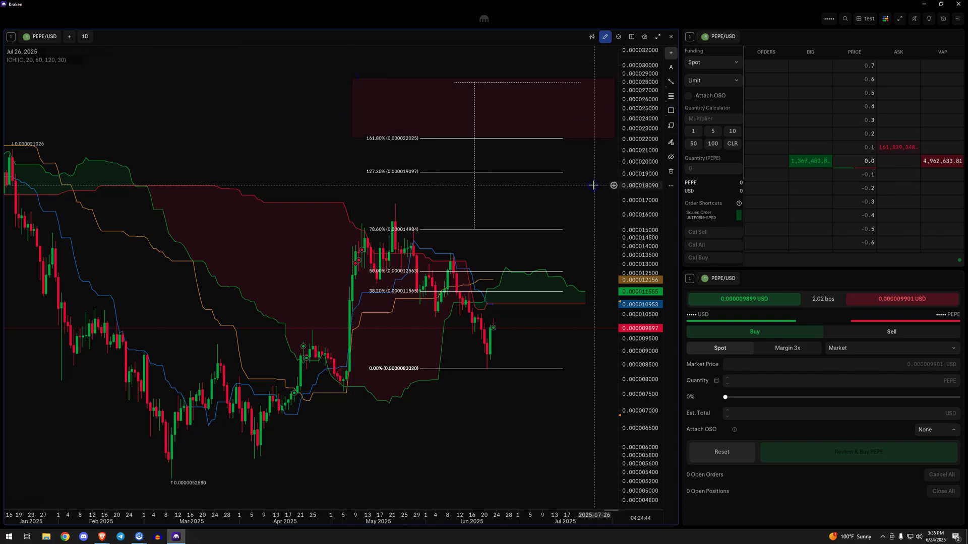
- Delete the Fibonacci retracement from the chart
{"action": "left_click", "coordinate": [557, 216]}
{"action": "left_click", "coordinate": [551, 260]}
{"action": "left_click", "coordinate": [518, 174]}
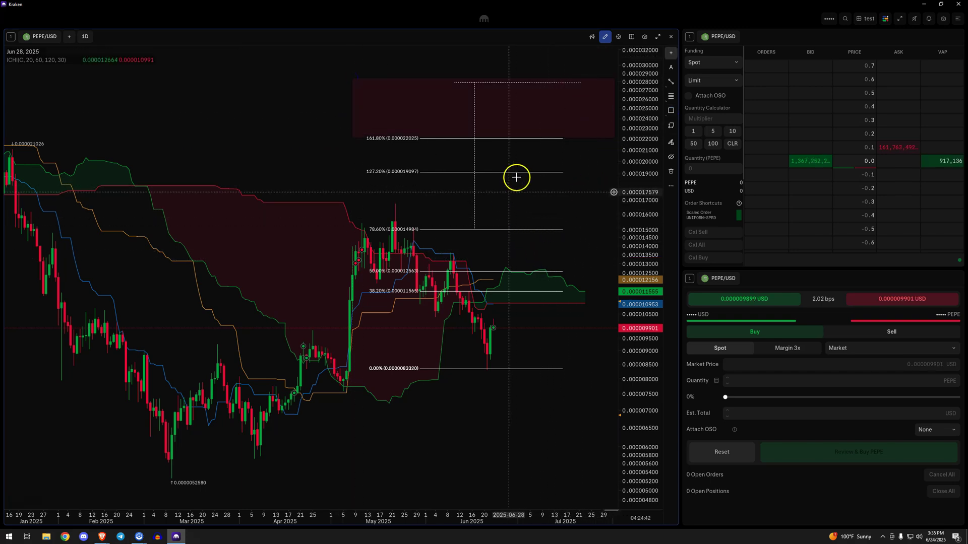
{"action": "key", "text": "Delete"}
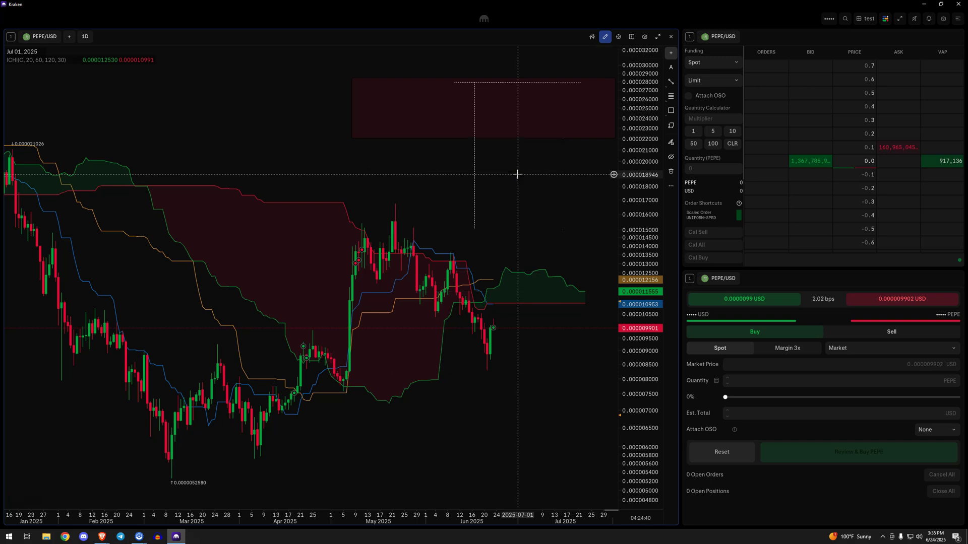
- Delete the vertical dotted line below the target zone
{"action": "right_click", "coordinate": [476, 177]}
{"action": "left_click", "coordinate": [475, 178]}
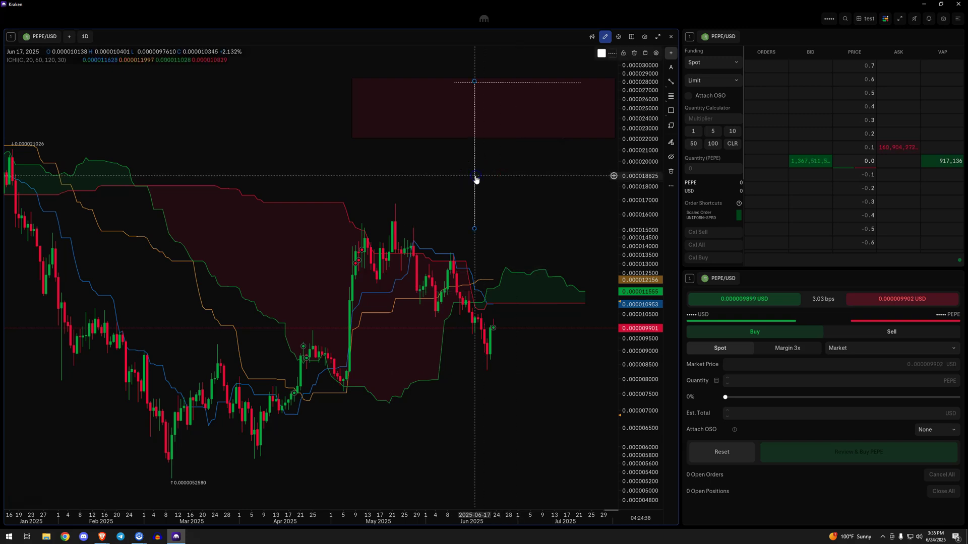
{"action": "key", "text": "Delete"}
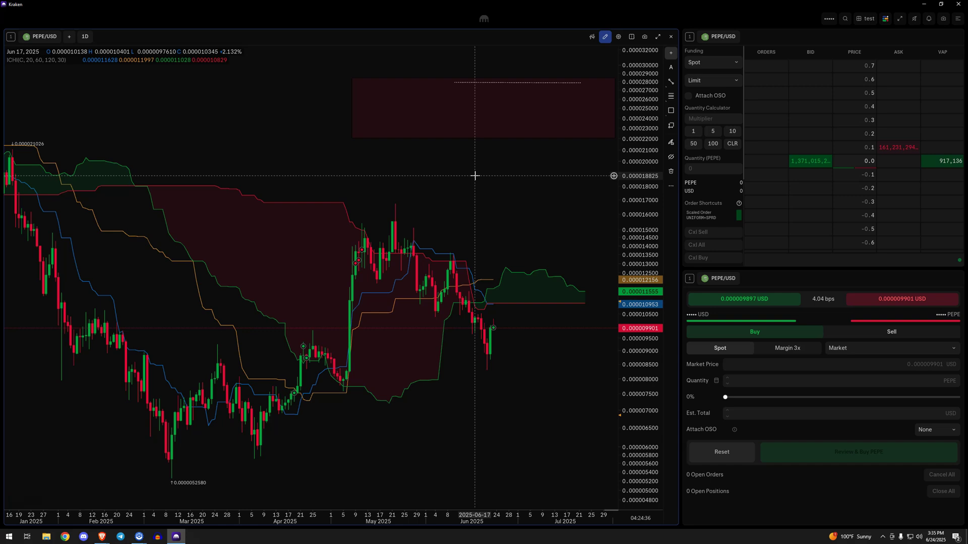
{"action": "left_click", "coordinate": [475, 175]}
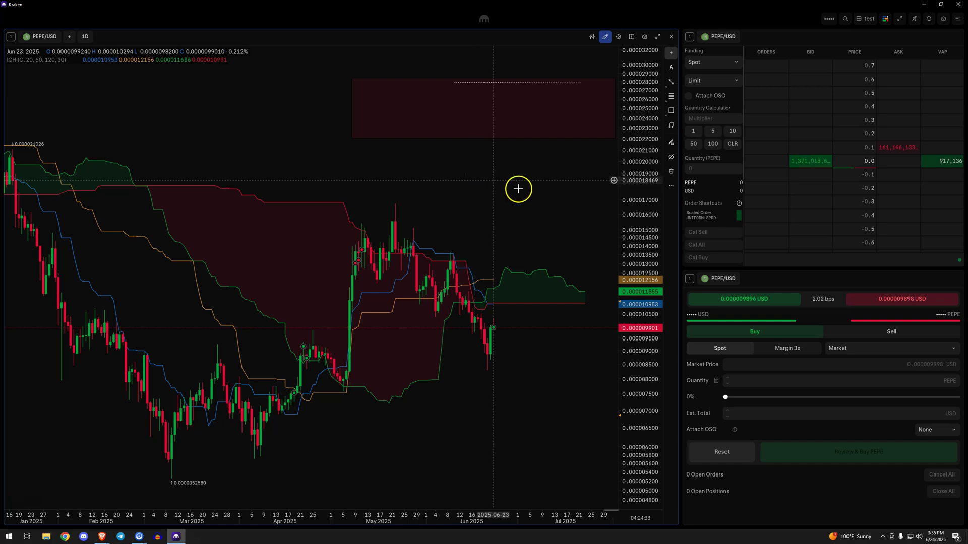
{"action": "left_click", "coordinate": [557, 194]}
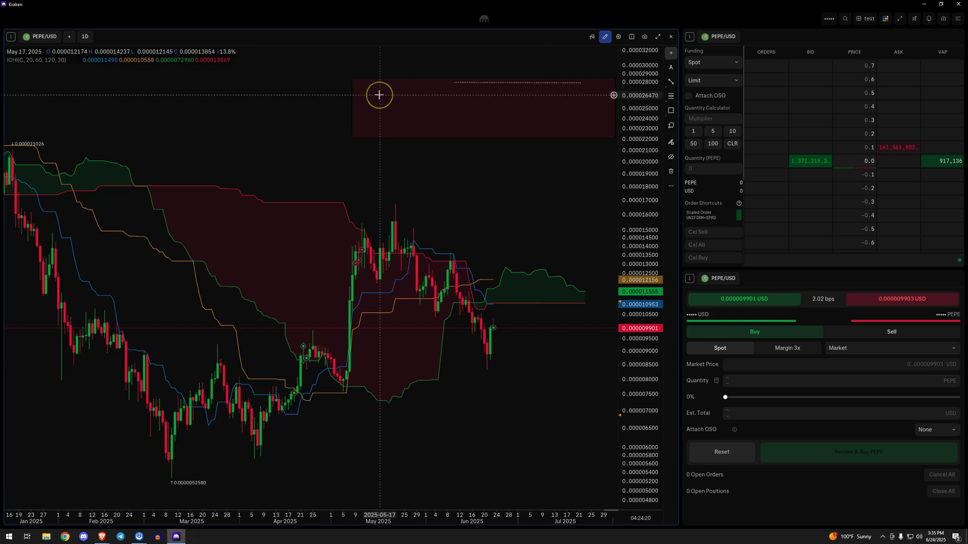
- Draw two converging, downward-sloping trend lines in the empty area above the price, from early to mid March to about mid-April
{"action": "left_click", "coordinate": [671, 81]}
{"action": "left_click", "coordinate": [187, 94]}
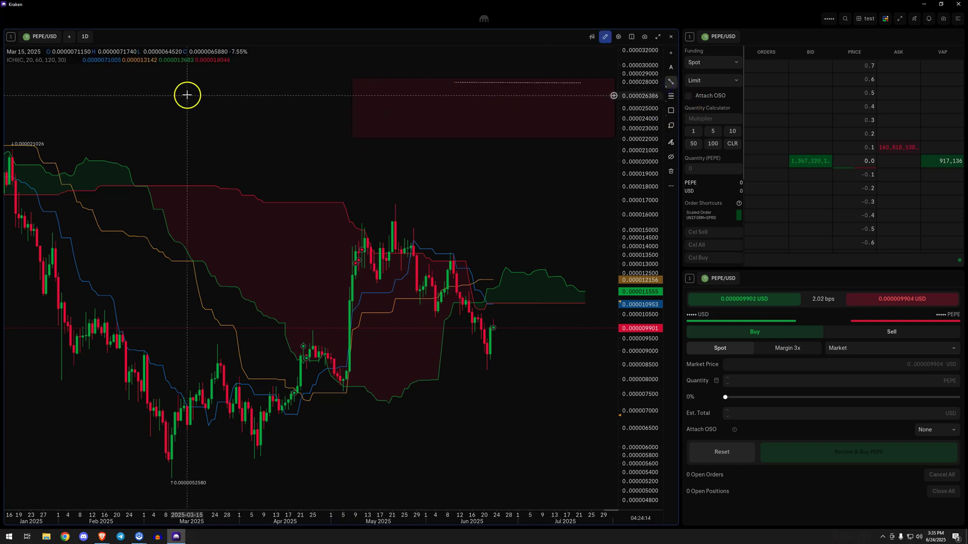
{"action": "left_click", "coordinate": [275, 164]}
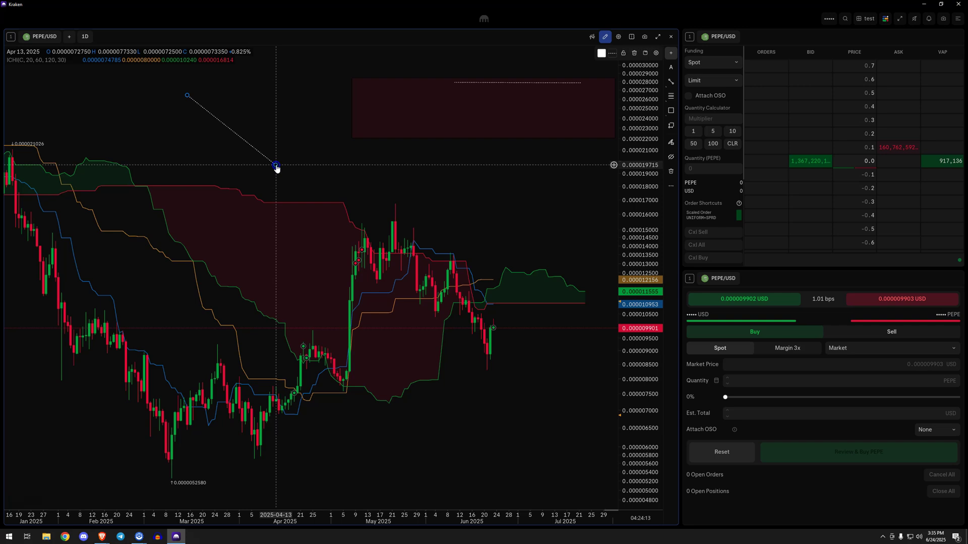
{"action": "left_click", "coordinate": [167, 122]}
{"action": "left_click", "coordinate": [275, 169]}
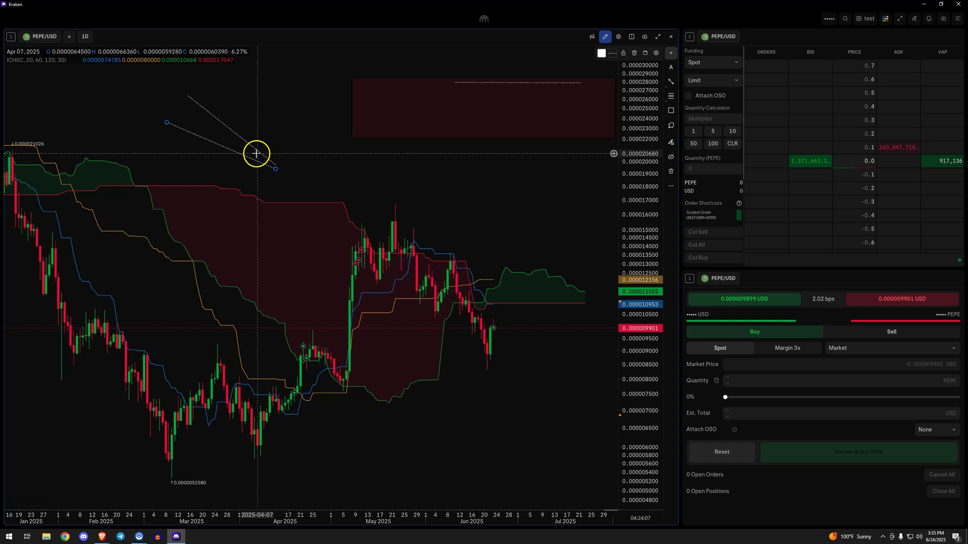
- Add a short freehand brush mark at the upper line of the small wedge, near its tip
{"action": "left_click", "coordinate": [670, 81]}
{"action": "left_click_drag", "start_coordinate": [259, 140], "coordinate": [259, 147]}
{"action": "left_click", "coordinate": [481, 171]}
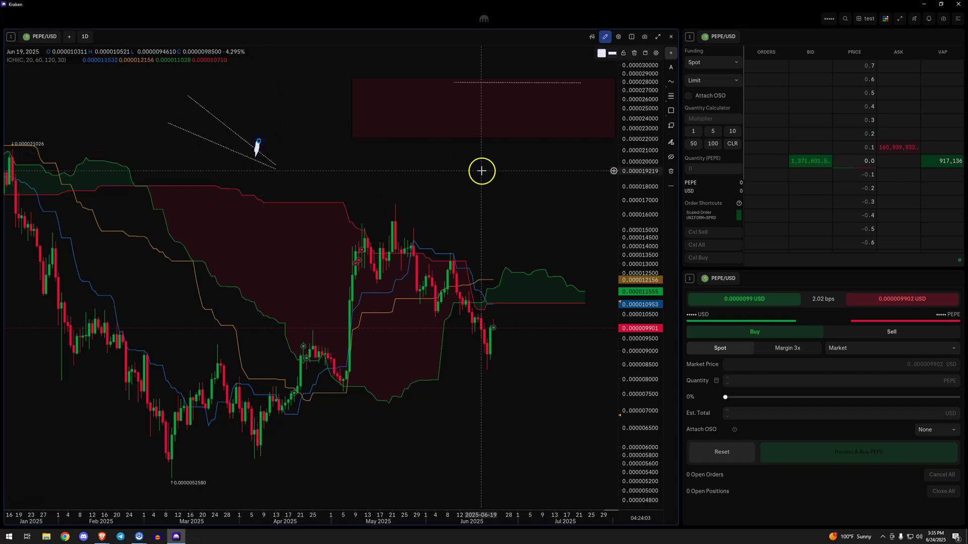
{"action": "left_click", "coordinate": [600, 336]}
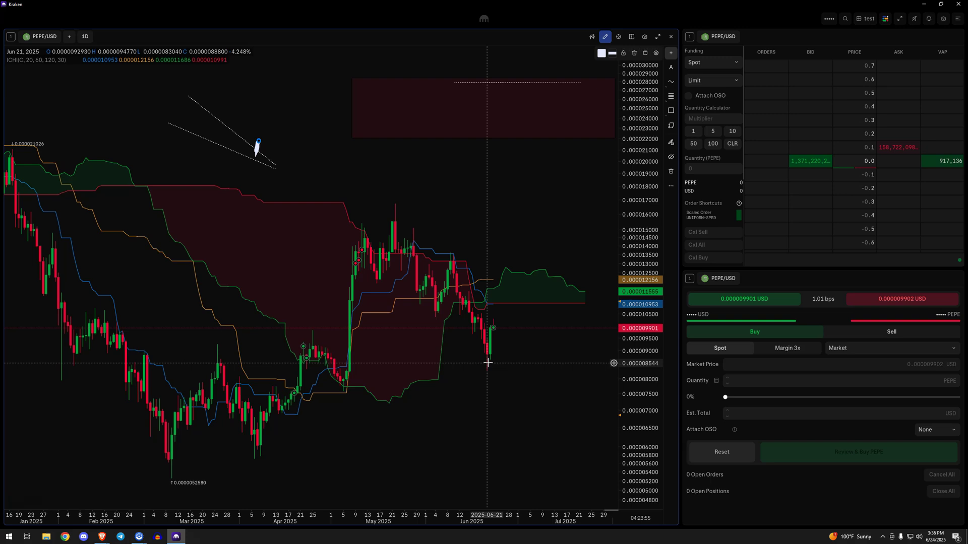
{"action": "left_click", "coordinate": [431, 367]}
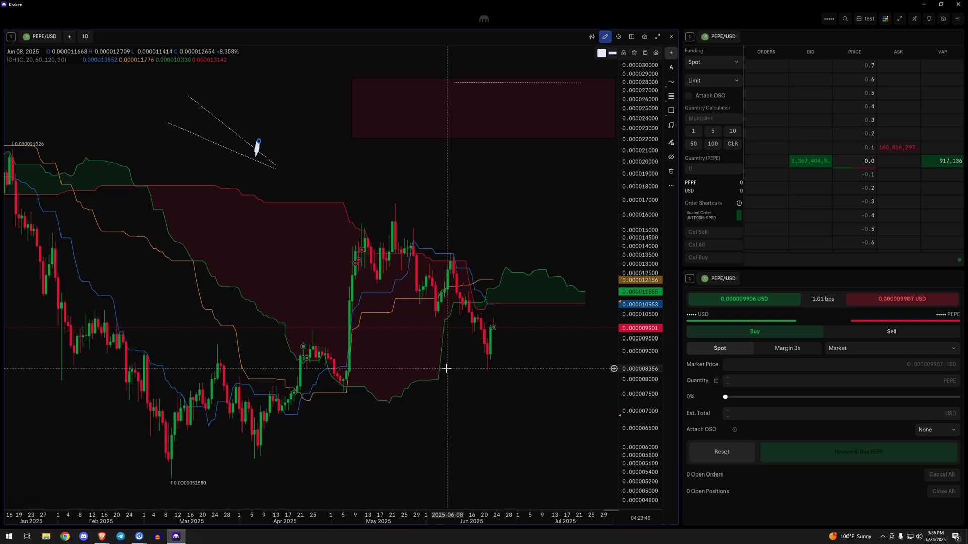
{"action": "left_click", "coordinate": [255, 367]}
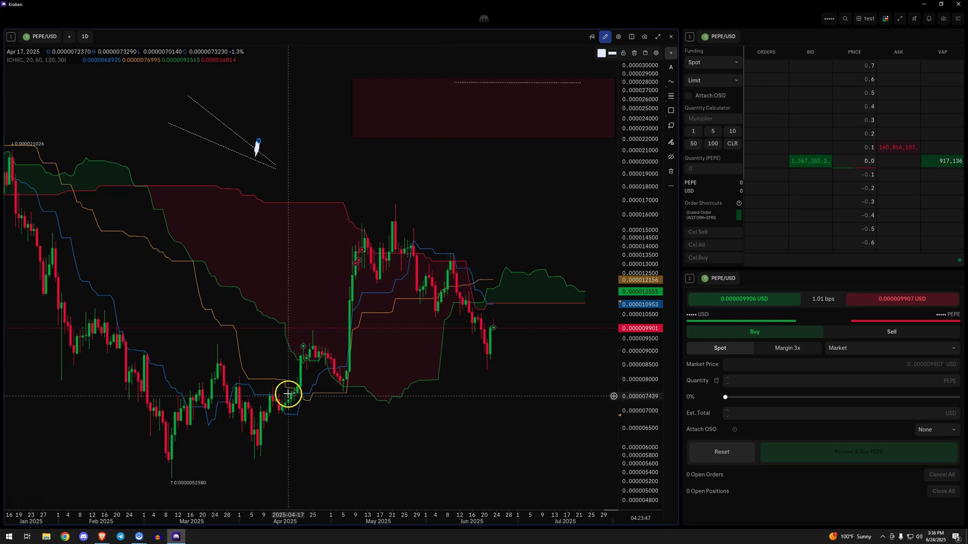
{"action": "left_click", "coordinate": [306, 357]}
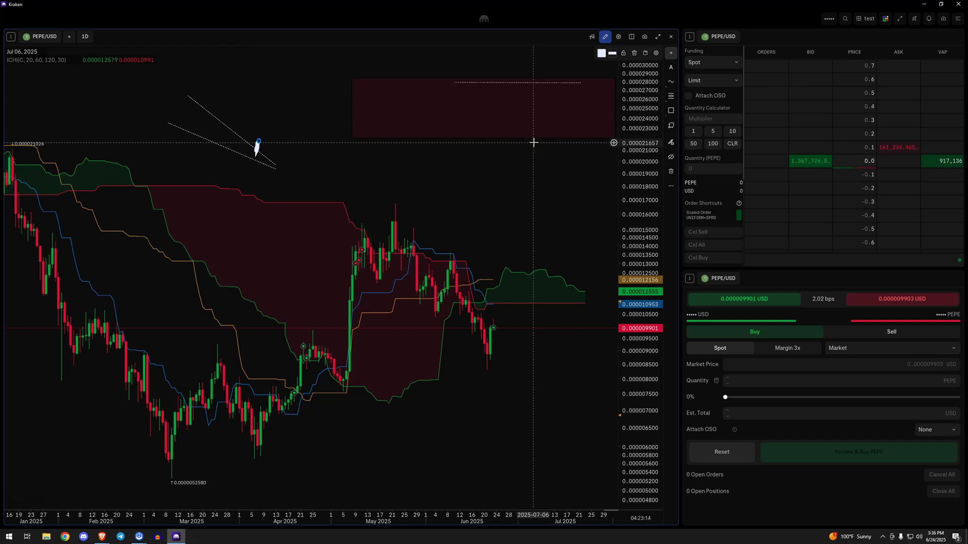
{"action": "left_click", "coordinate": [570, 138]}
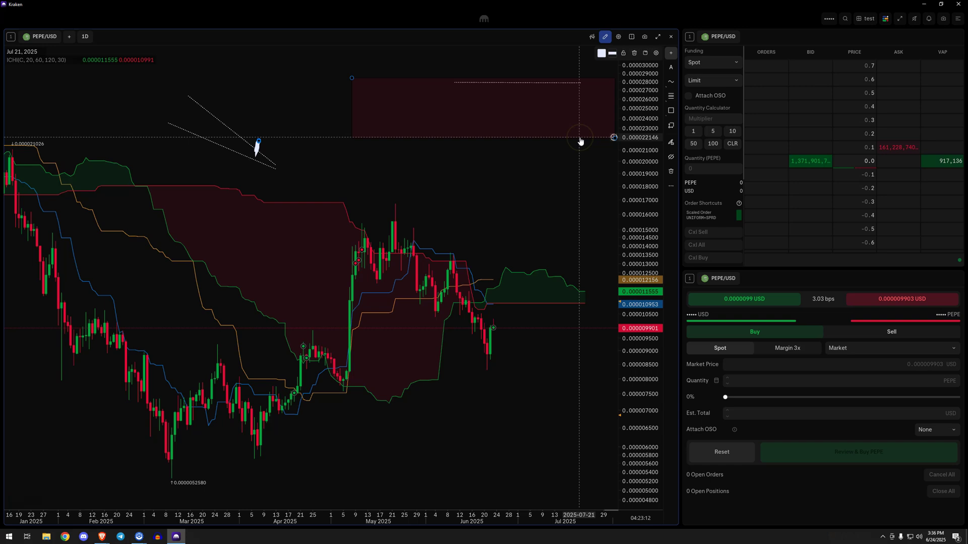
{"action": "left_click", "coordinate": [576, 143]}
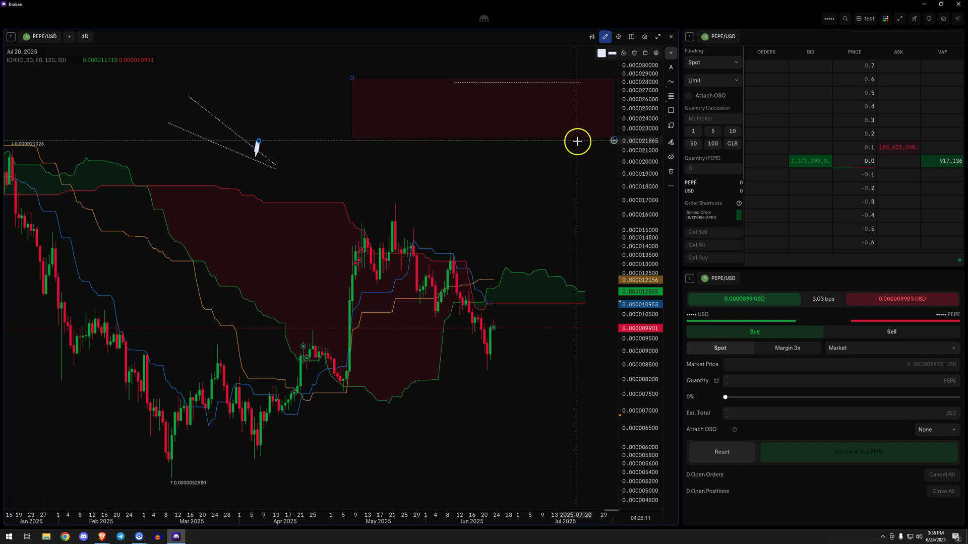
{"action": "left_click", "coordinate": [550, 361]}
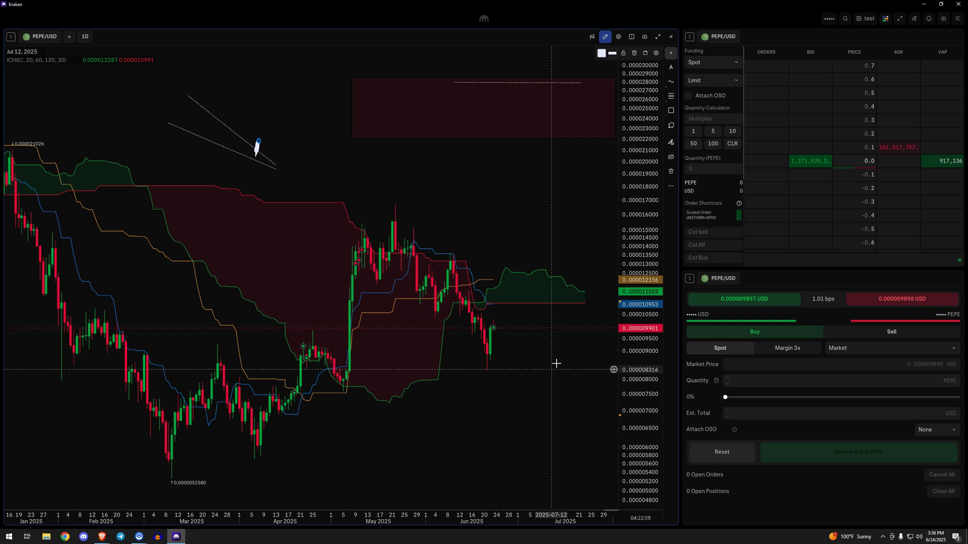
- Draw a horizontal dotted line just beneath the June low, at about 0.000008263, from June 17 to about mid-July
{"action": "left_click", "coordinate": [667, 87]}
{"action": "left_click", "coordinate": [654, 95]}
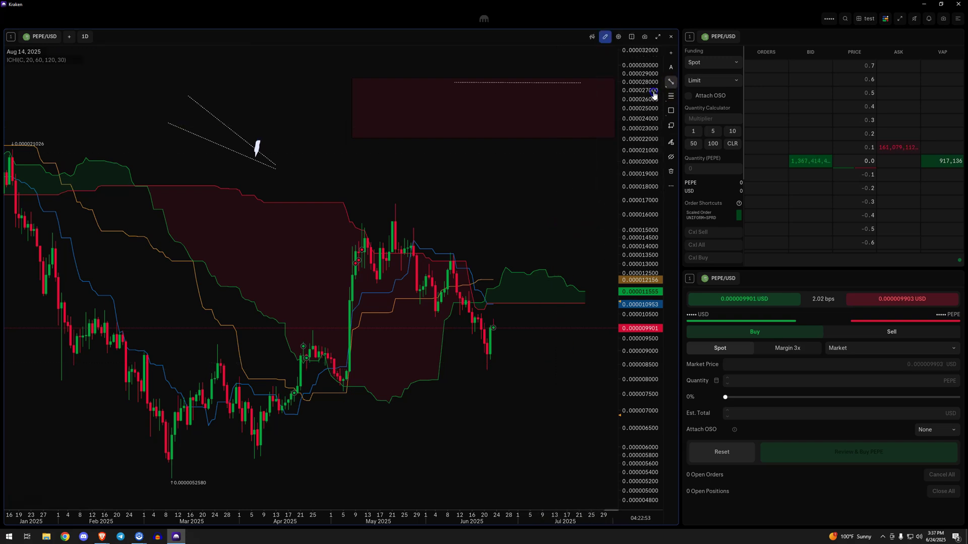
{"action": "left_click", "coordinate": [475, 372]}
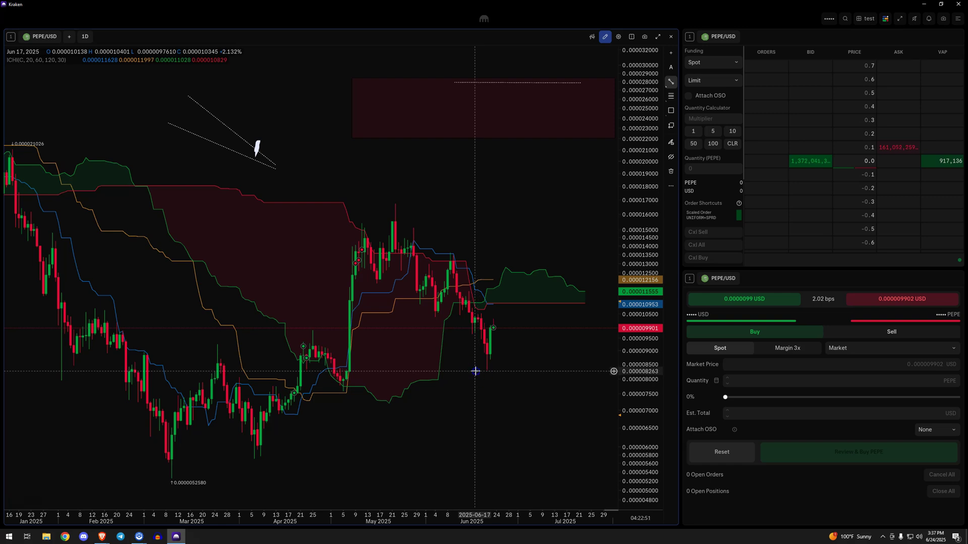
{"action": "left_click_drag", "start_coordinate": [545, 369], "coordinate": [557, 372]}
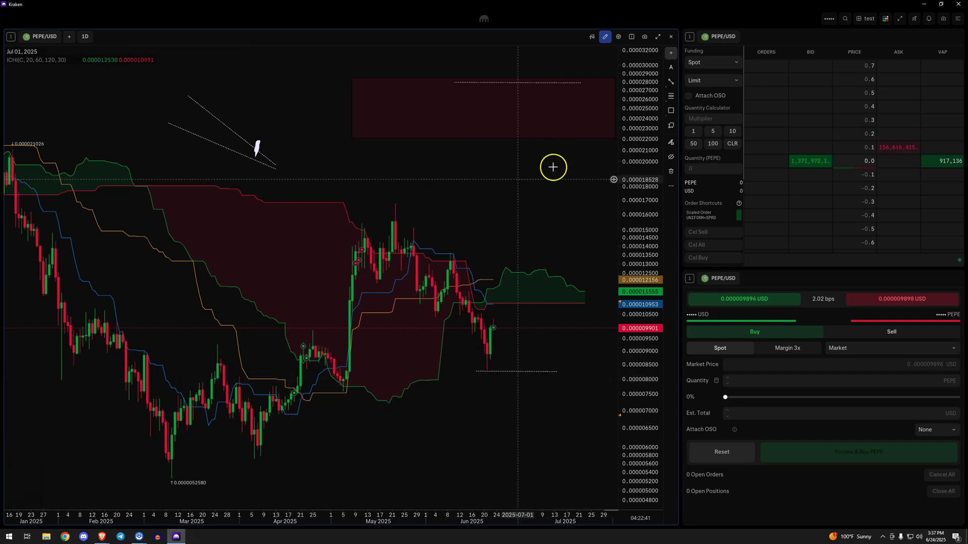
{"action": "left_click", "coordinate": [287, 173]}
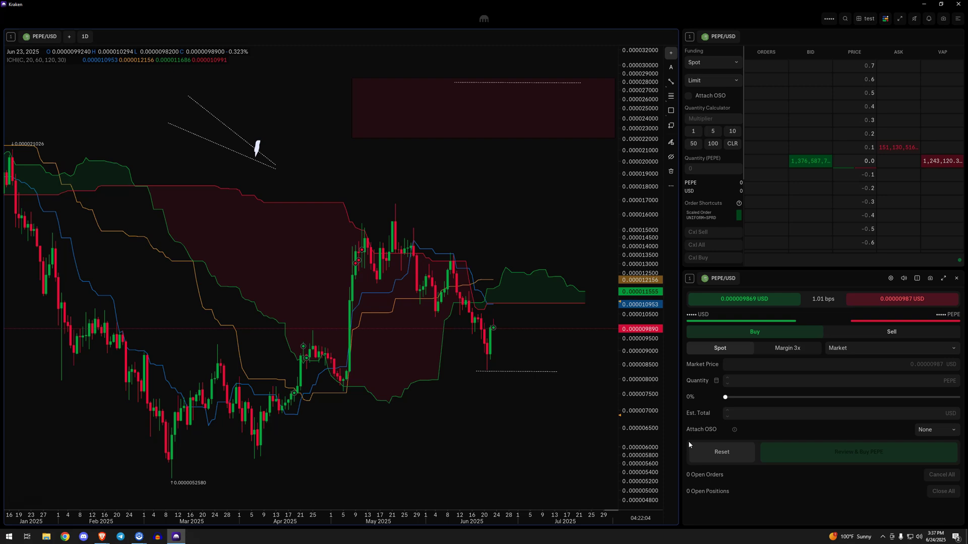
{"action": "left_click", "coordinate": [567, 463]}
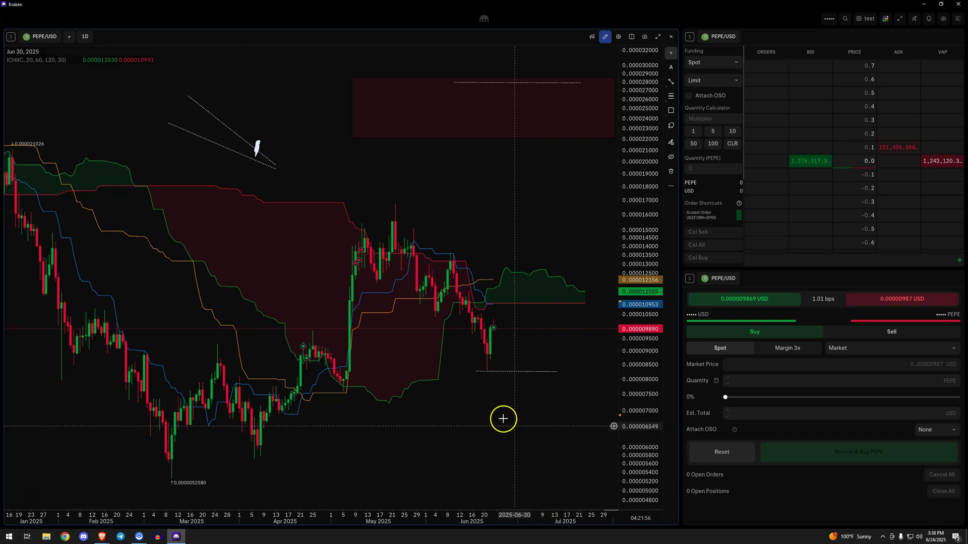
{"action": "left_click", "coordinate": [475, 381]}
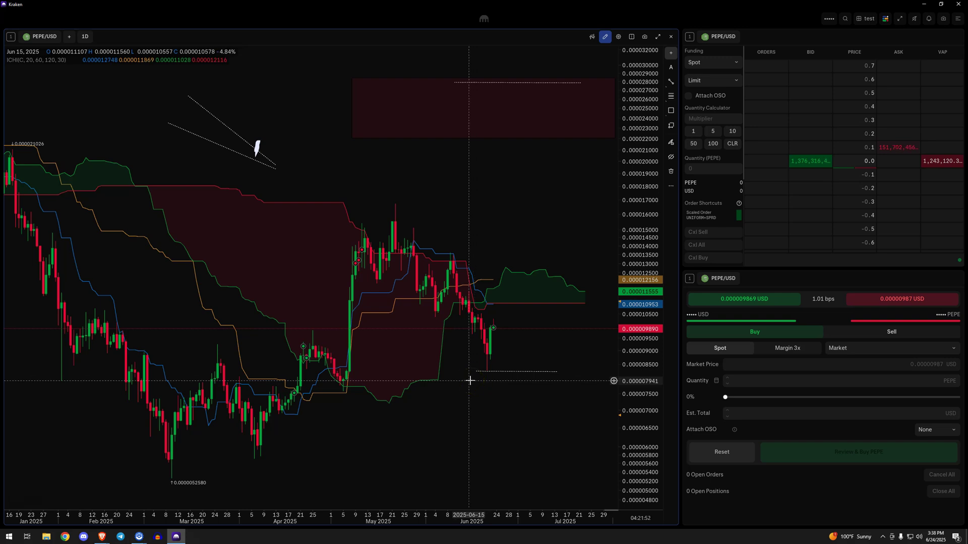
{"action": "left_click", "coordinate": [484, 382]}
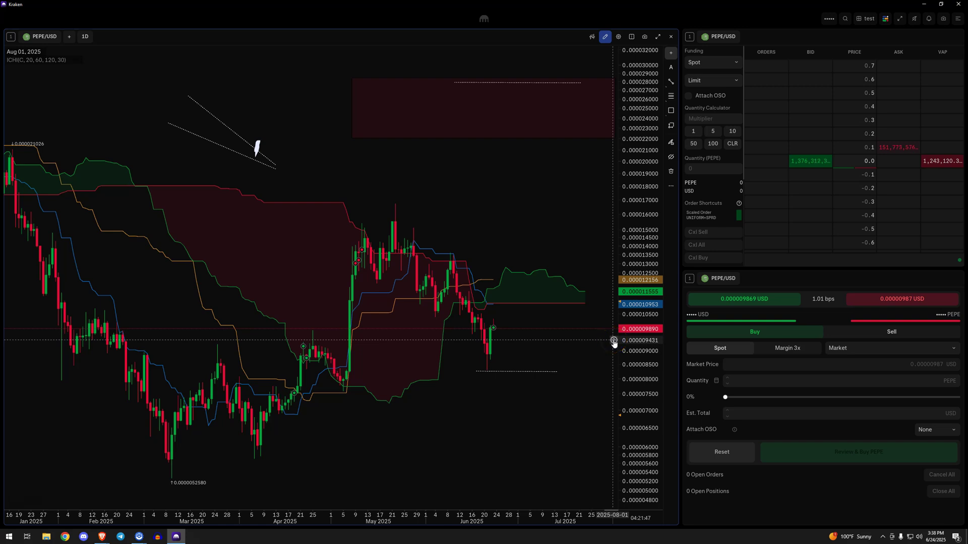
{"action": "left_click", "coordinate": [611, 225]}
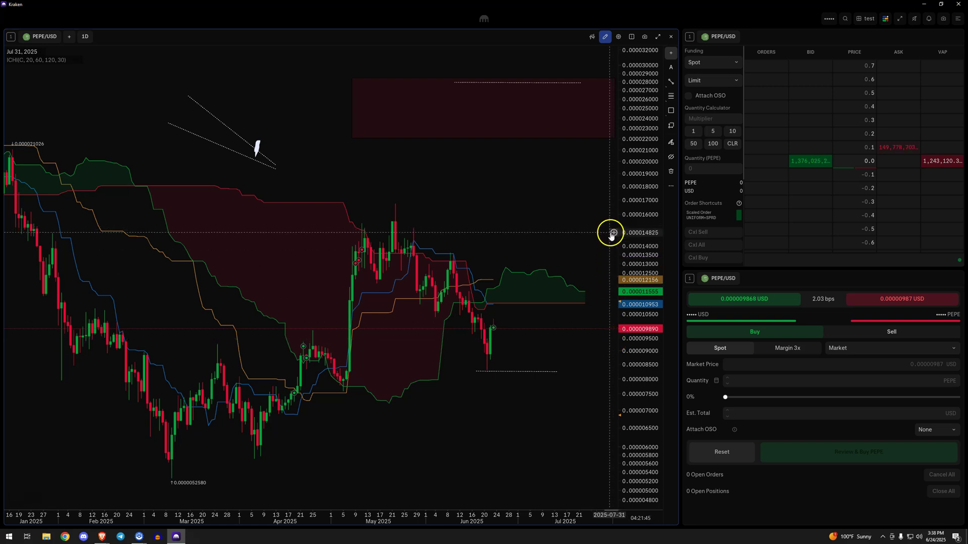
{"action": "left_click", "coordinate": [613, 355]}
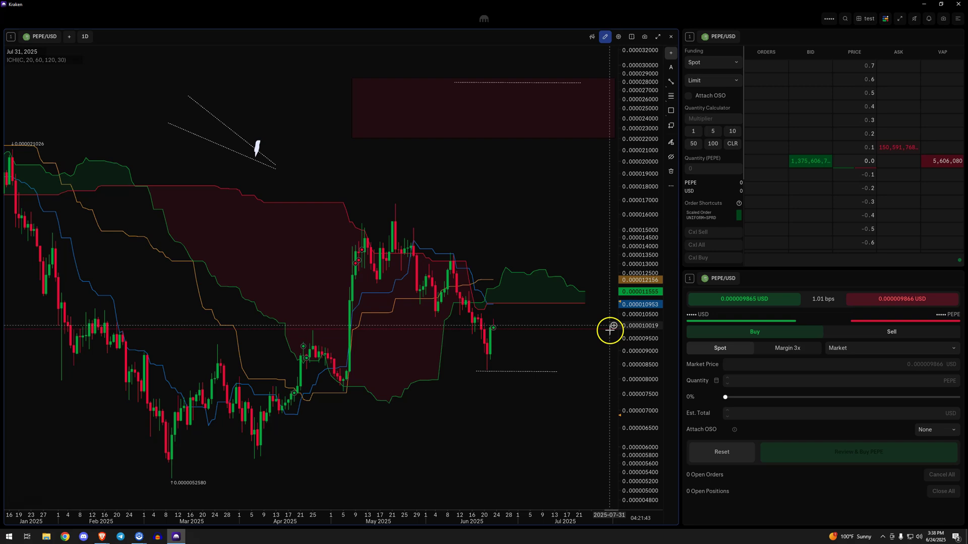
- Place a 500,000 PEPE buy limit order from the chart at 0.000009282 and move it up to 0.000009659
{"action": "left_click", "coordinate": [613, 344]}
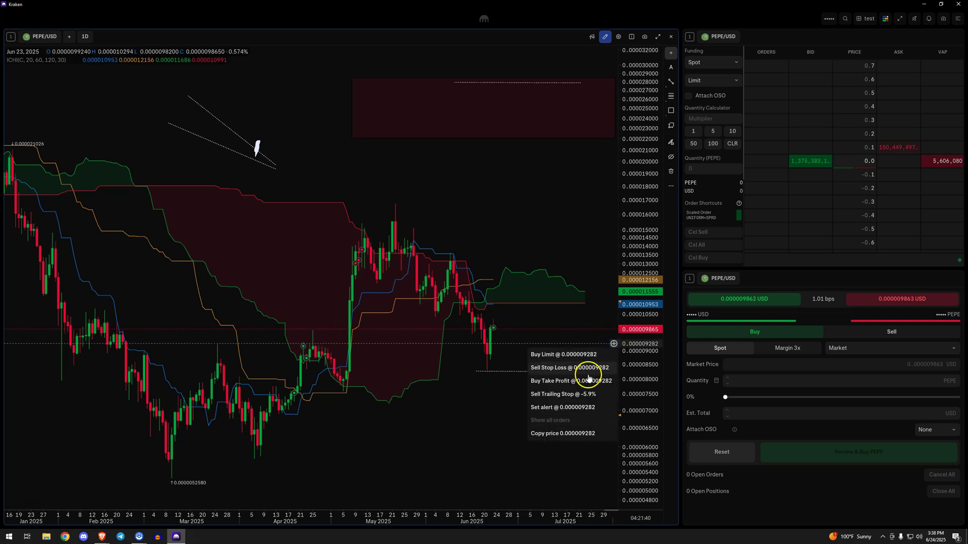
{"action": "left_click", "coordinate": [573, 354]}
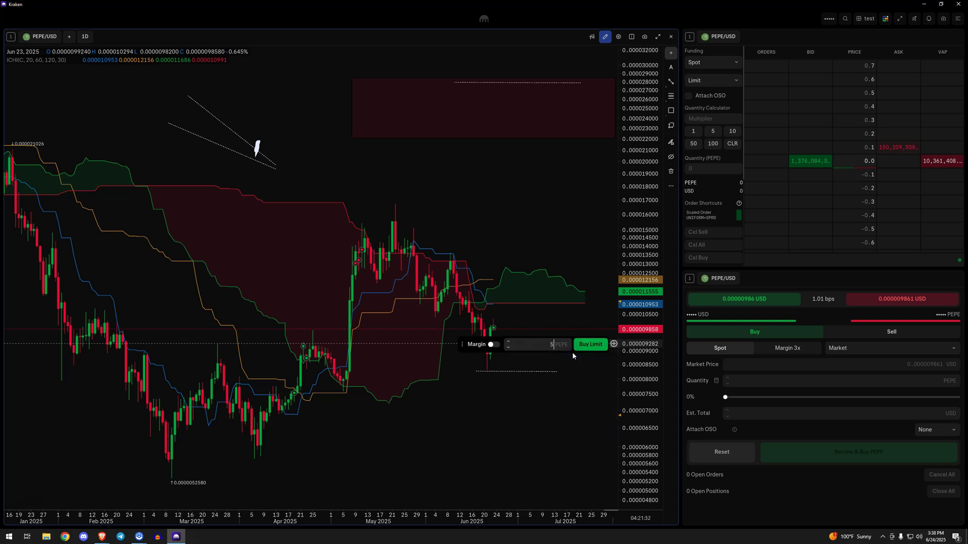
{"action": "key", "text": "Return"}
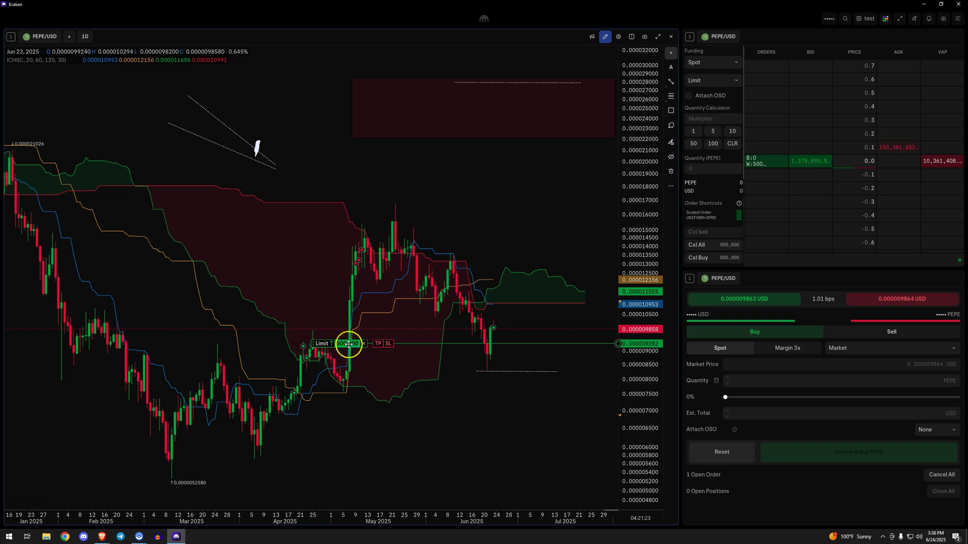
{"action": "left_click_drag", "start_coordinate": [348, 344], "coordinate": [350, 333]}
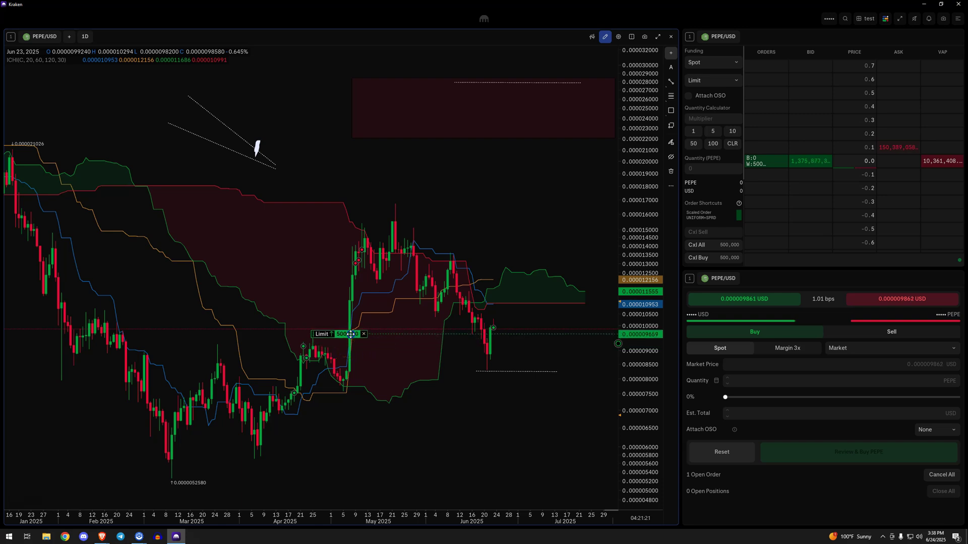
{"action": "left_click", "coordinate": [371, 335]}
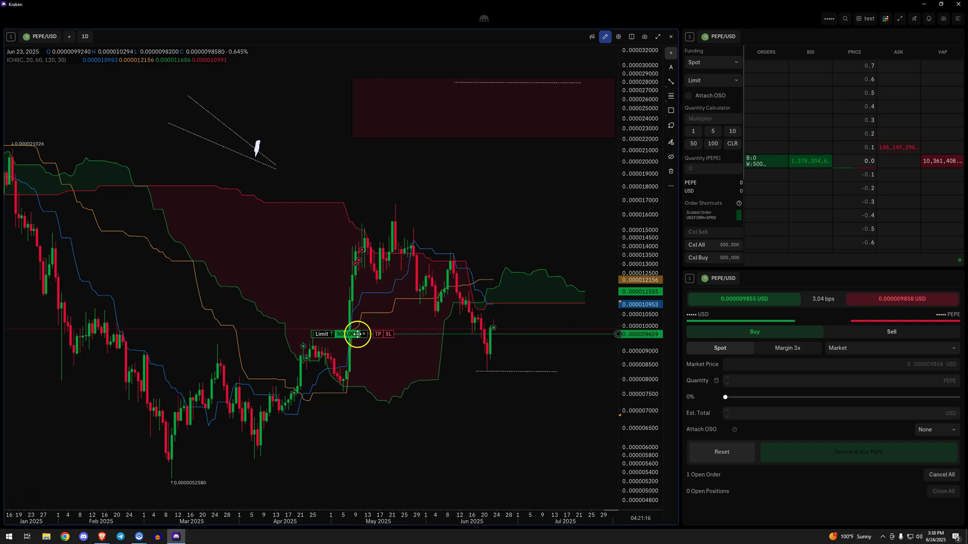
- Attach a take-profit order to the buy limit at 0.000022181, along the lower edge of the target zone
{"action": "mouse_move", "coordinate": [380, 335]}
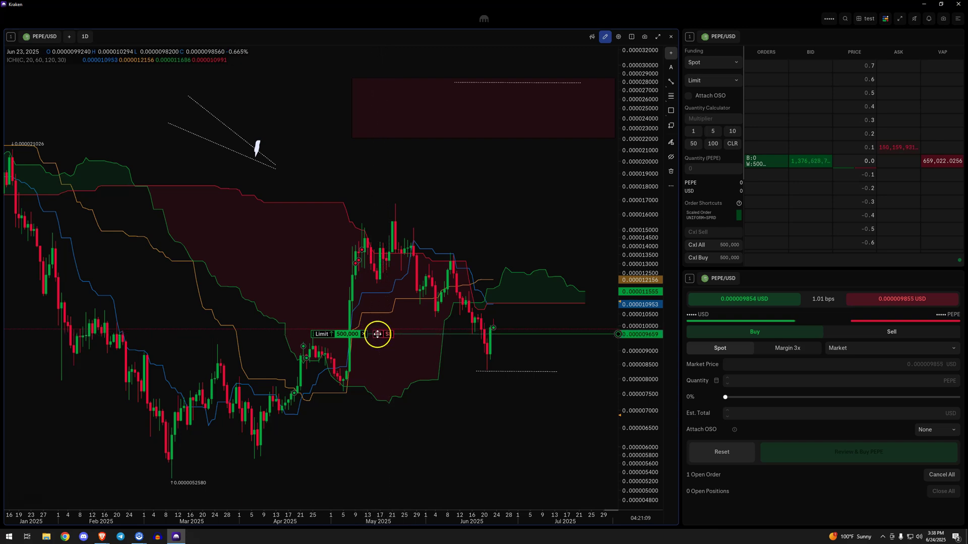
{"action": "left_click_drag", "start_coordinate": [378, 334], "coordinate": [379, 136]}
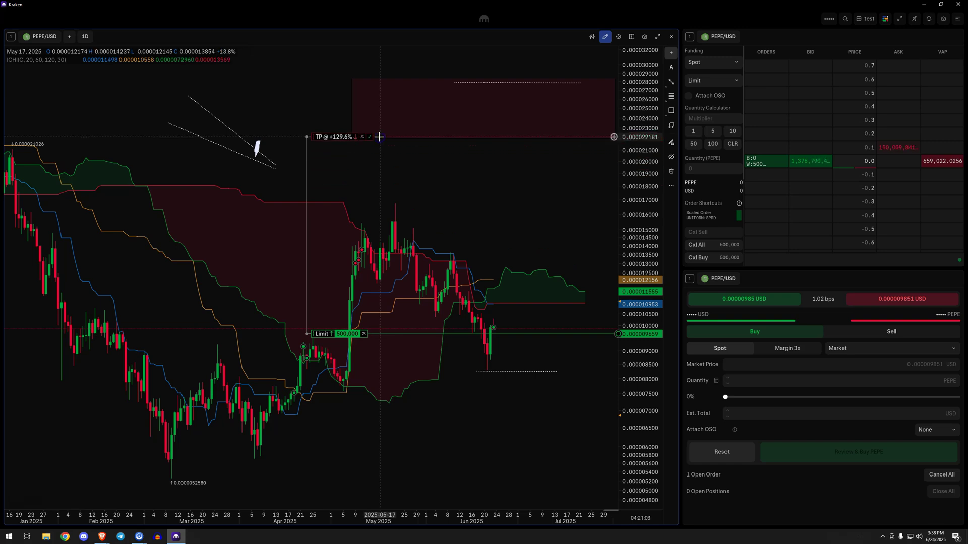
{"action": "left_click", "coordinate": [369, 137]}
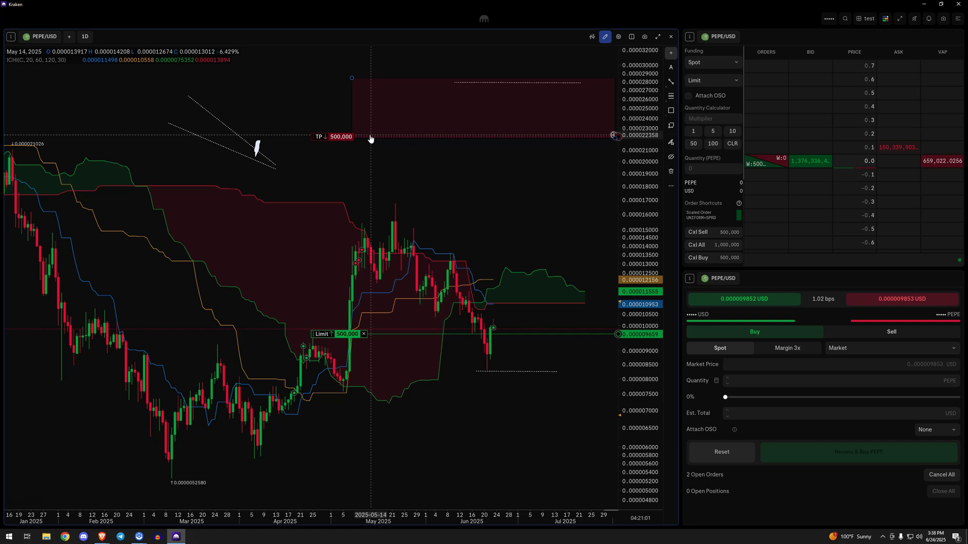
- Attach a stop-loss order to the buy limit at 0.000008263, on the dotted line beneath the June low
{"action": "mouse_move", "coordinate": [340, 335]}
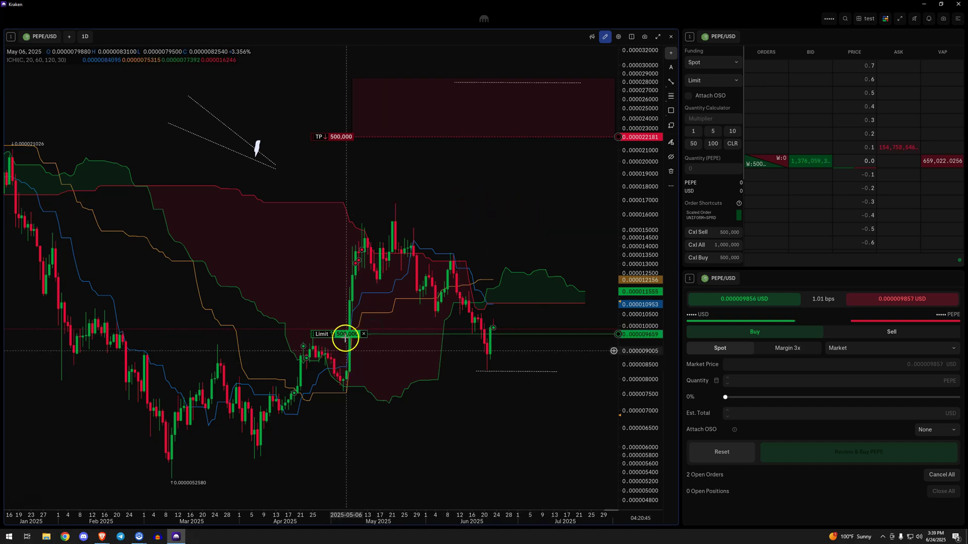
{"action": "left_click_drag", "start_coordinate": [346, 339], "coordinate": [391, 372]}
{"action": "left_click", "coordinate": [364, 373]}
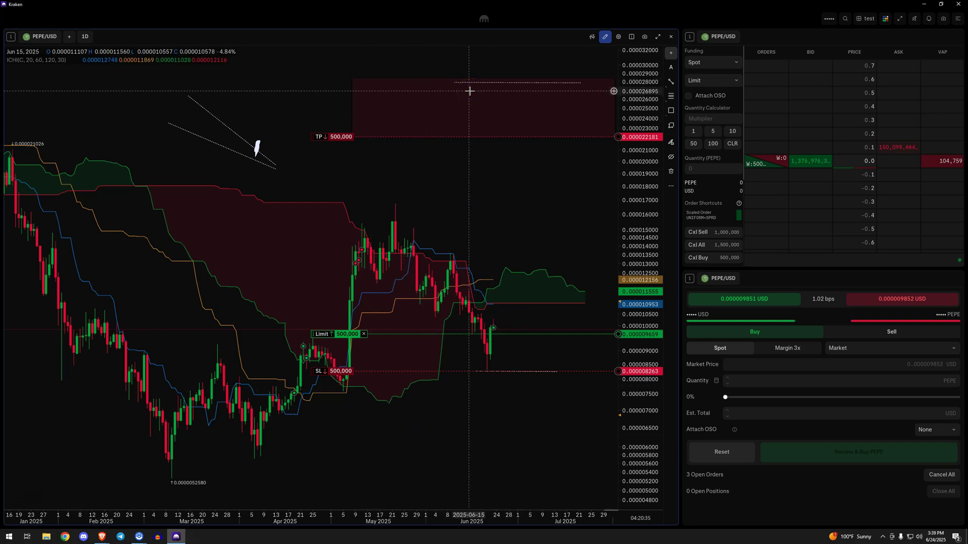
- Move the 500,000 PEPE buy limit order down to 0.000009371
{"action": "left_click", "coordinate": [325, 335]}
{"action": "left_click_drag", "start_coordinate": [324, 335], "coordinate": [325, 342]}
{"action": "left_click", "coordinate": [371, 341]}
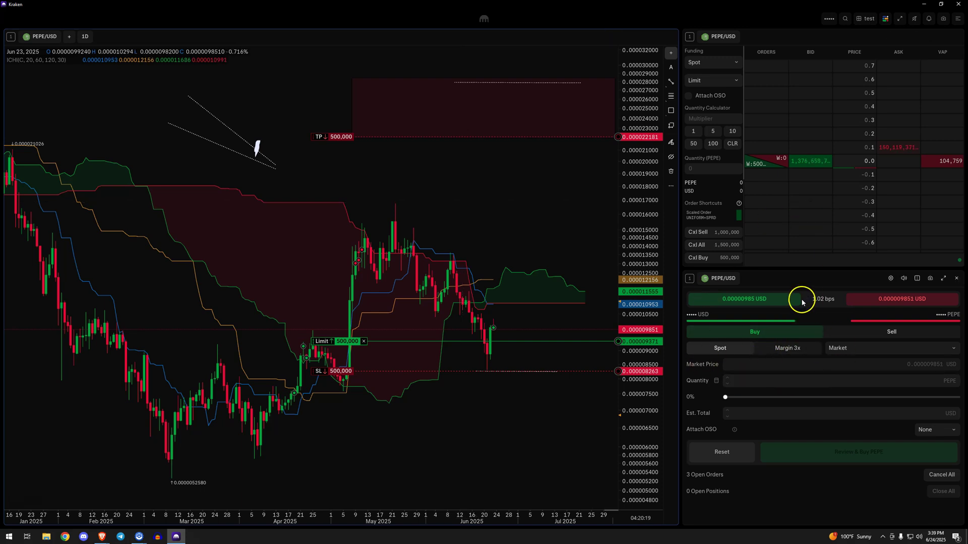
- Set the order form to a limit buy with an OTOCO take-profit and stop-loss attachment
{"action": "left_click", "coordinate": [840, 349]}
{"action": "left_click", "coordinate": [853, 251]}
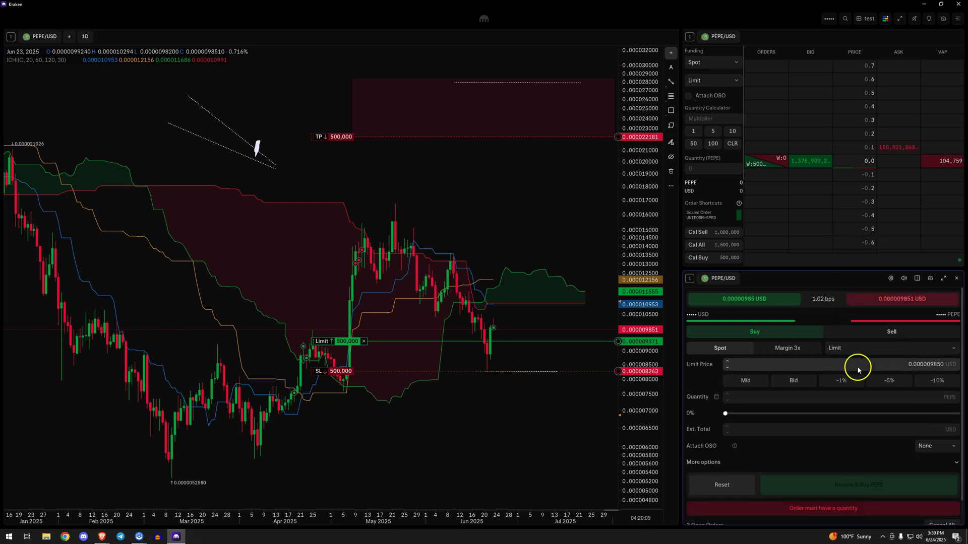
{"action": "left_click", "coordinate": [930, 445]}
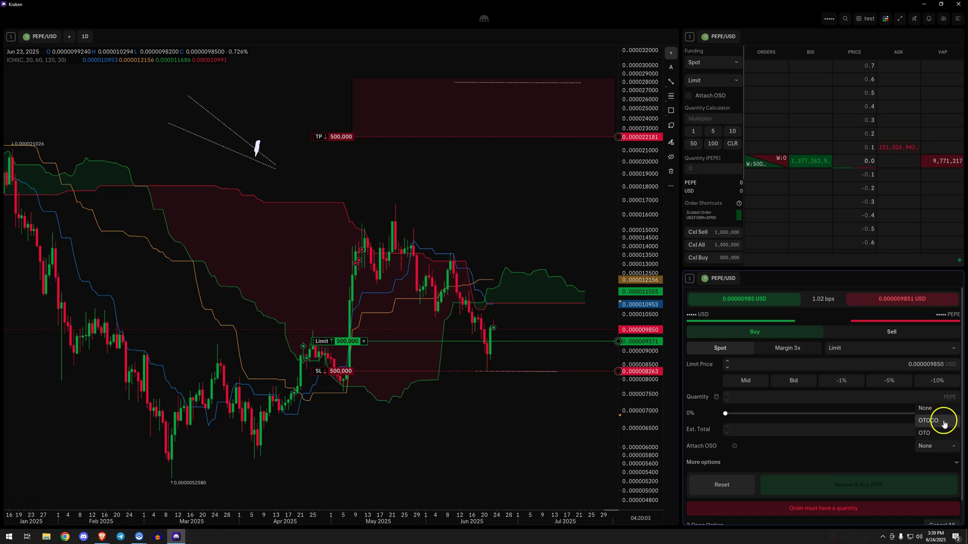
{"action": "left_click", "coordinate": [930, 421]}
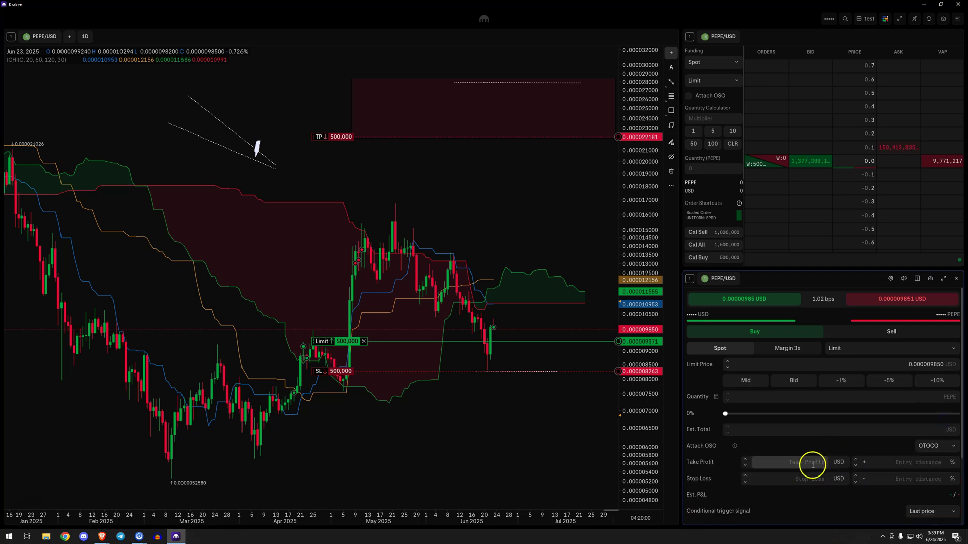
{"action": "left_click", "coordinate": [808, 481]}
{"action": "left_click", "coordinate": [876, 479]}
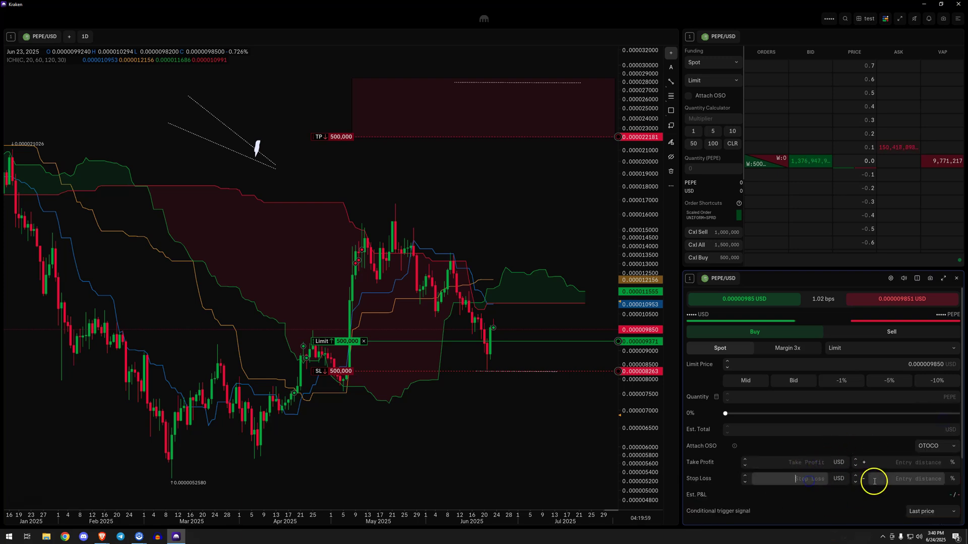
{"action": "left_click", "coordinate": [895, 462]}
- Set the limit buy's estimated total to 50 USD
{"action": "left_click", "coordinate": [832, 399]}
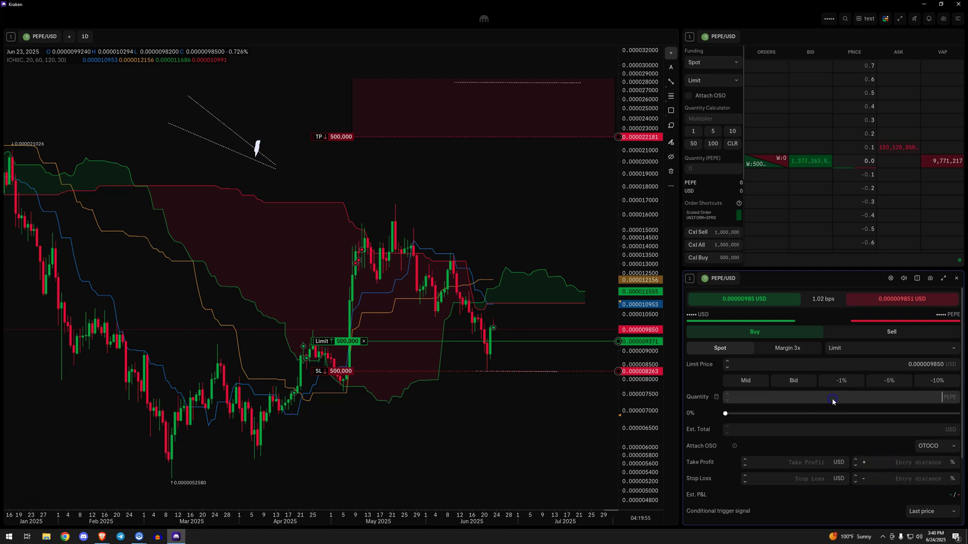
{"action": "left_click", "coordinate": [860, 427]}
{"action": "type", "text": "50"}
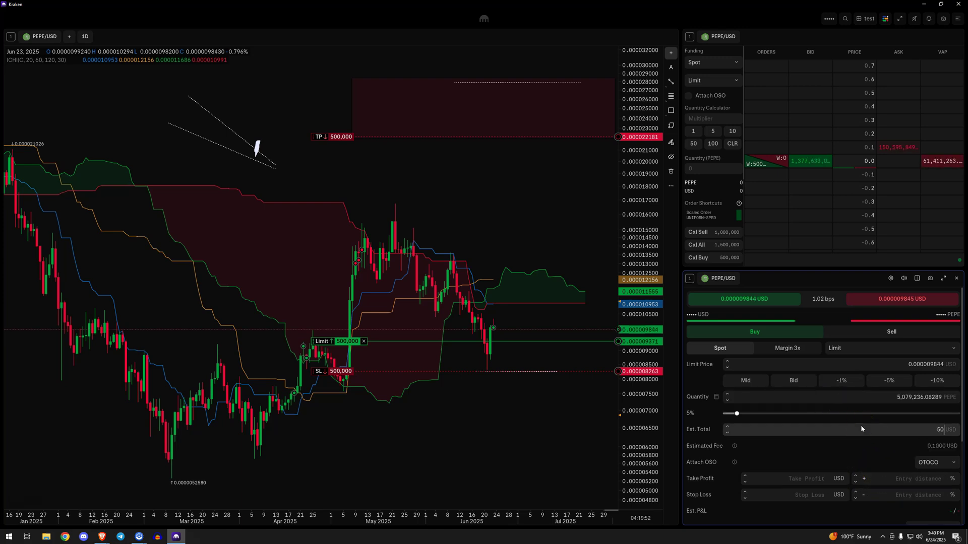
- Set the take profit to 150% and the stop loss to 5% from entry, and submit the PEPE limit buy order
{"action": "scroll", "coordinate": [850, 419], "scroll_direction": "down", "scroll_amount": 2}
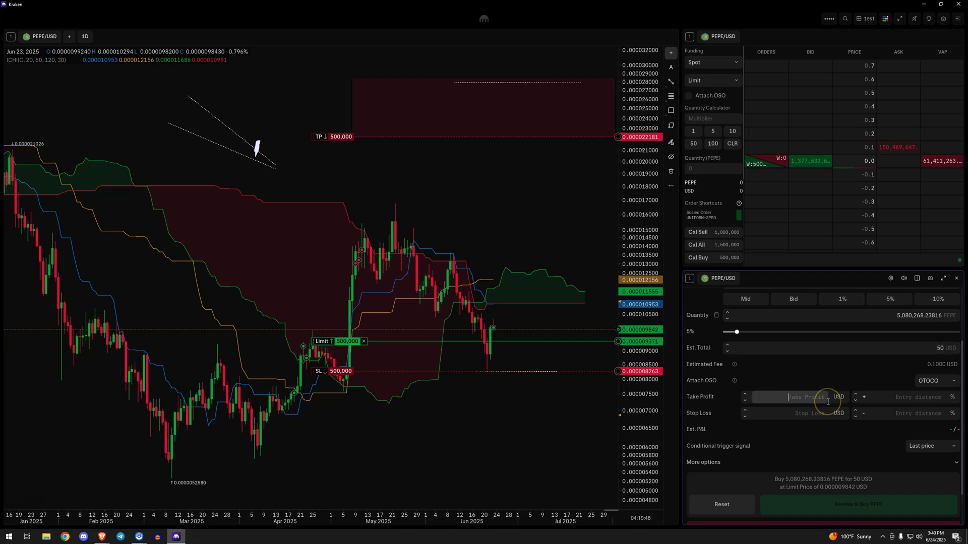
{"action": "left_click", "coordinate": [894, 397]}
{"action": "type", "text": "150"}
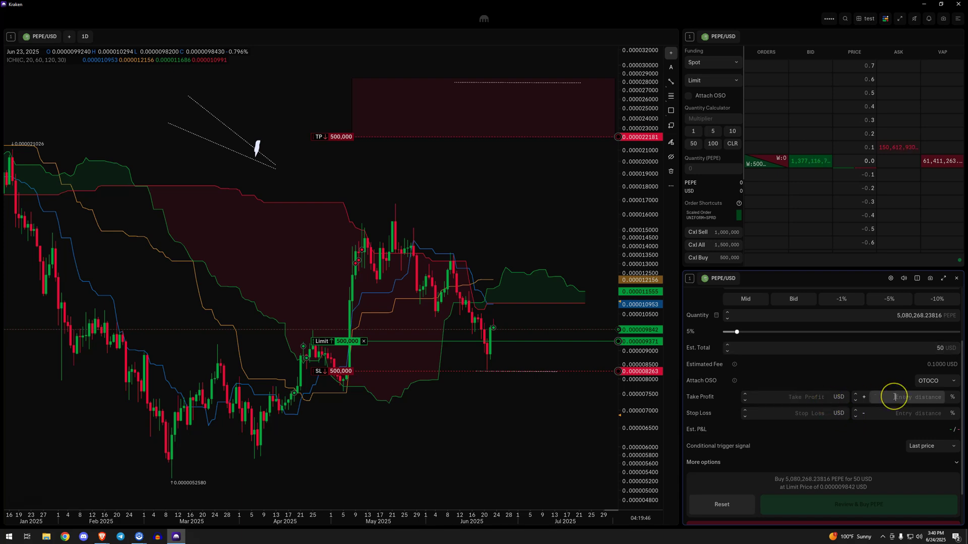
{"action": "left_click", "coordinate": [900, 414]}
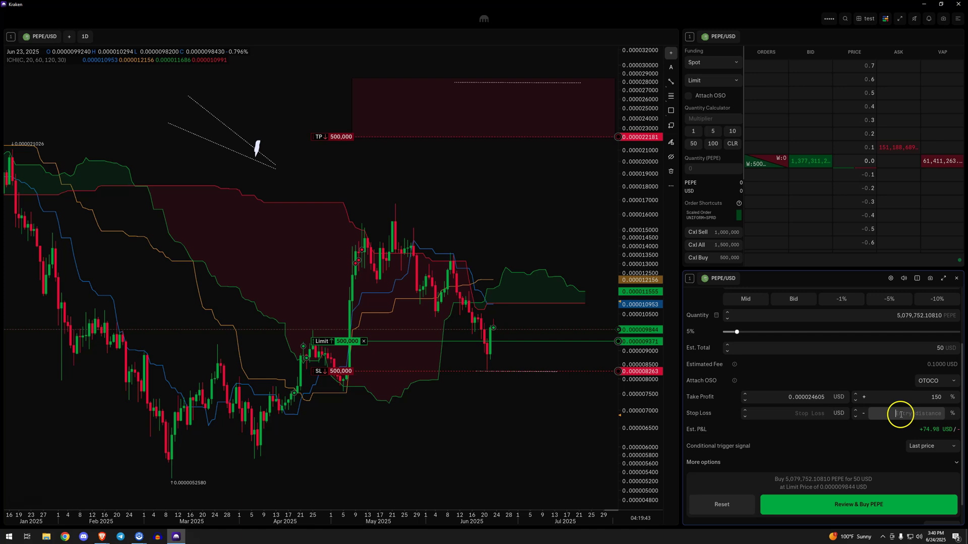
{"action": "type", "text": "5"}
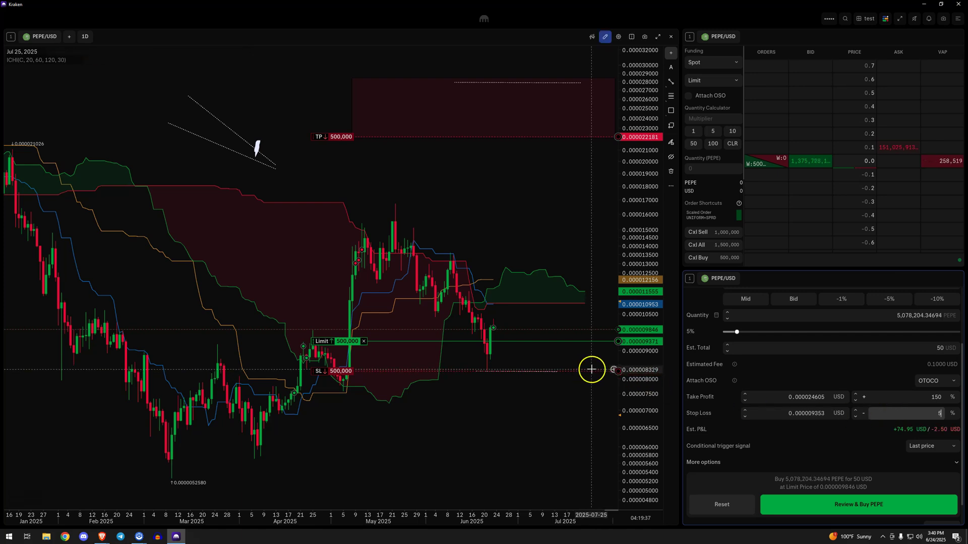
{"action": "left_click", "coordinate": [870, 505]}
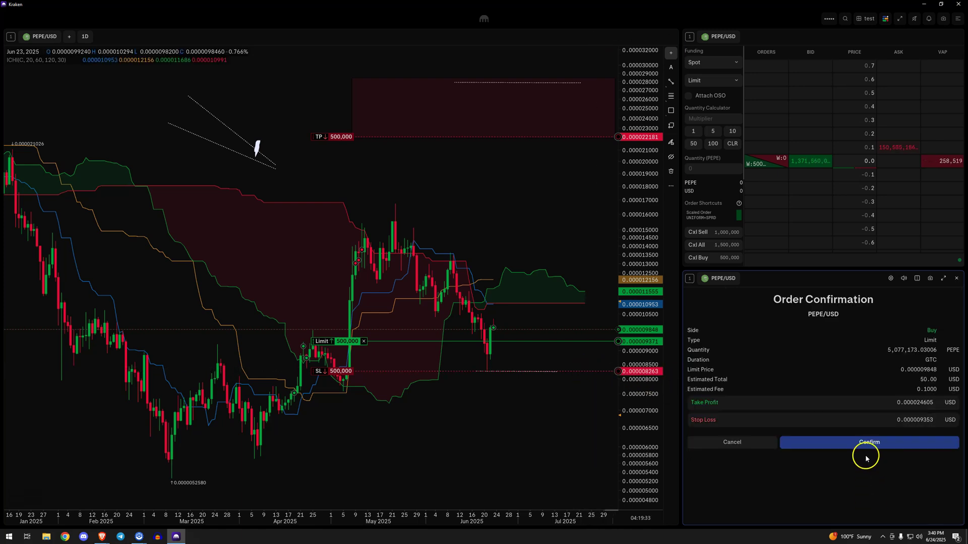
{"action": "left_click", "coordinate": [847, 443]}
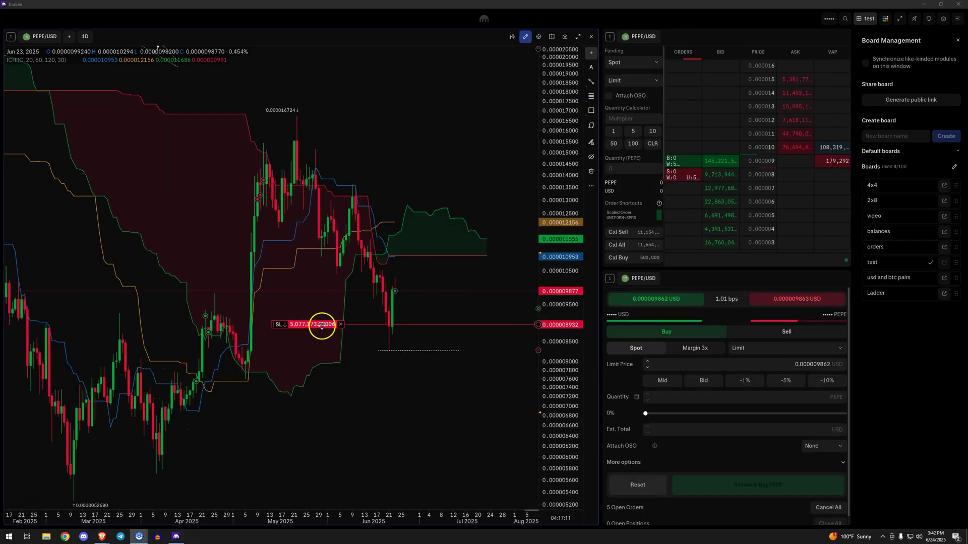
- Move the take-profit order up to 0.000027750, near the top of the target zone, and close the board management settings
{"action": "left_click_drag", "start_coordinate": [561, 120], "coordinate": [559, 166]}
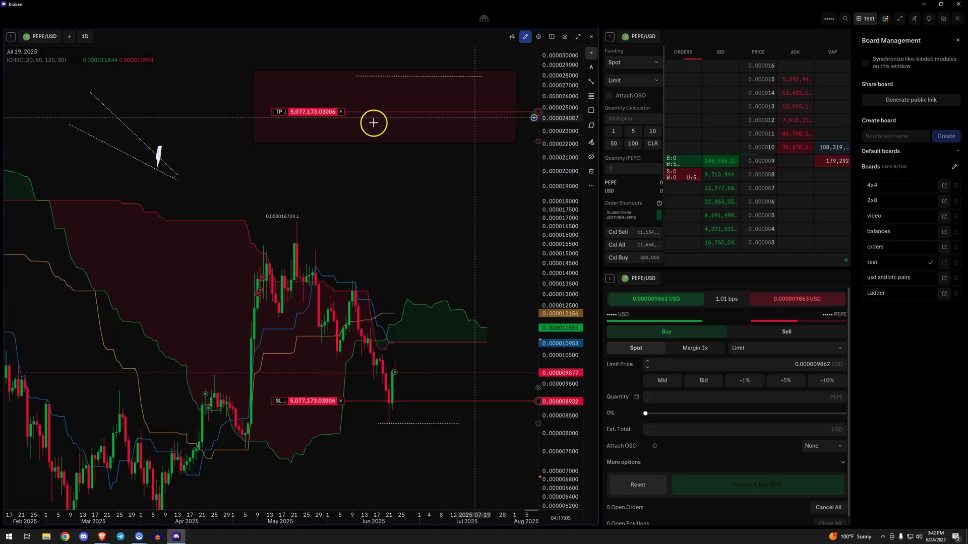
{"action": "left_click_drag", "start_coordinate": [310, 111], "coordinate": [310, 78]}
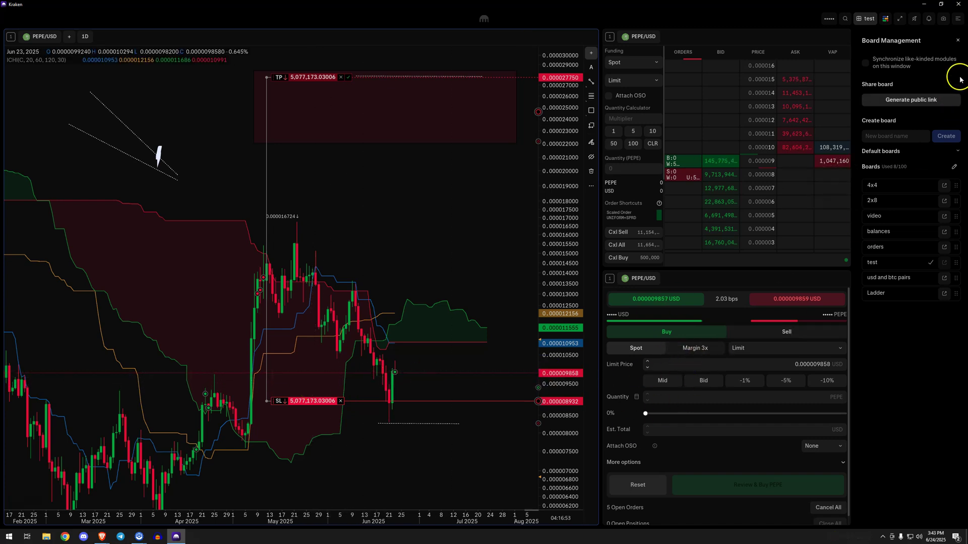
{"action": "left_click", "coordinate": [958, 40]}
{"action": "scroll", "coordinate": [815, 456], "scroll_direction": "down", "scroll_amount": 1}
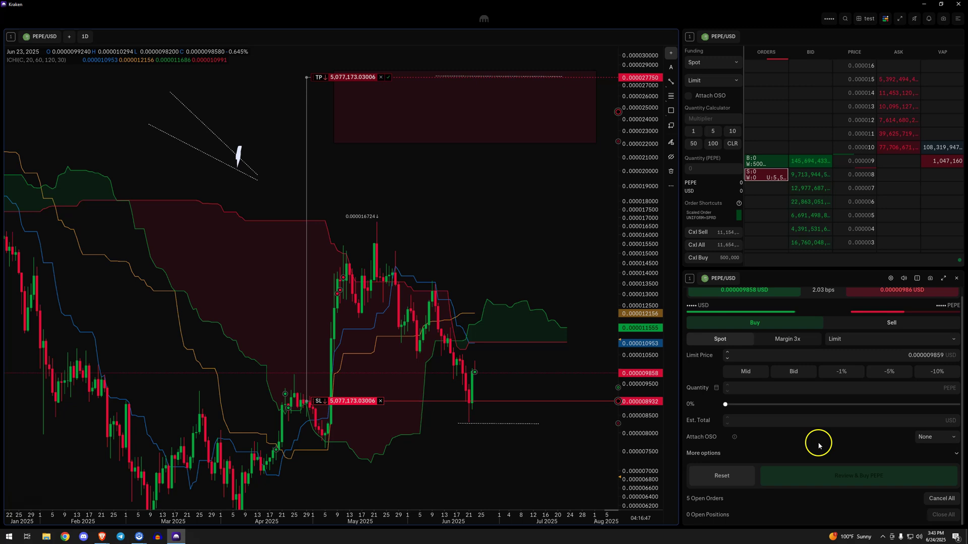
- Attach OTOCO to the limit buy order form and look over its take-profit and stop-loss price and entry-distance fields
{"action": "left_click", "coordinate": [938, 438]}
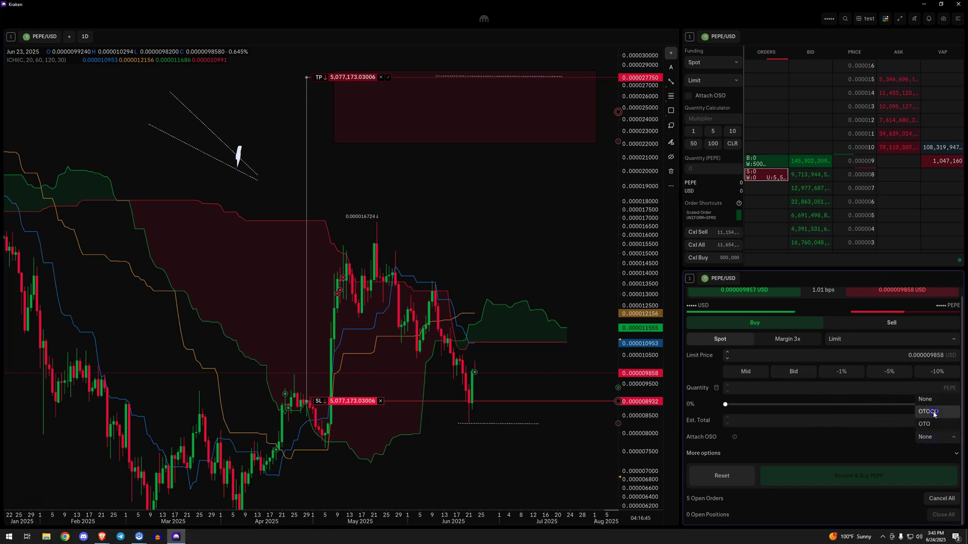
{"action": "left_click", "coordinate": [928, 411]}
{"action": "left_click", "coordinate": [909, 399]}
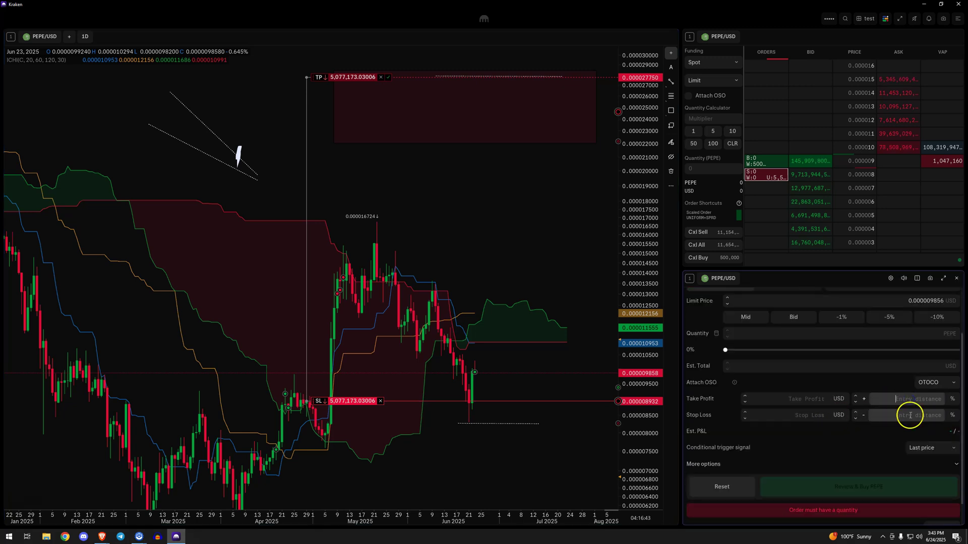
{"action": "left_click", "coordinate": [909, 415]}
{"action": "left_click", "coordinate": [913, 399]}
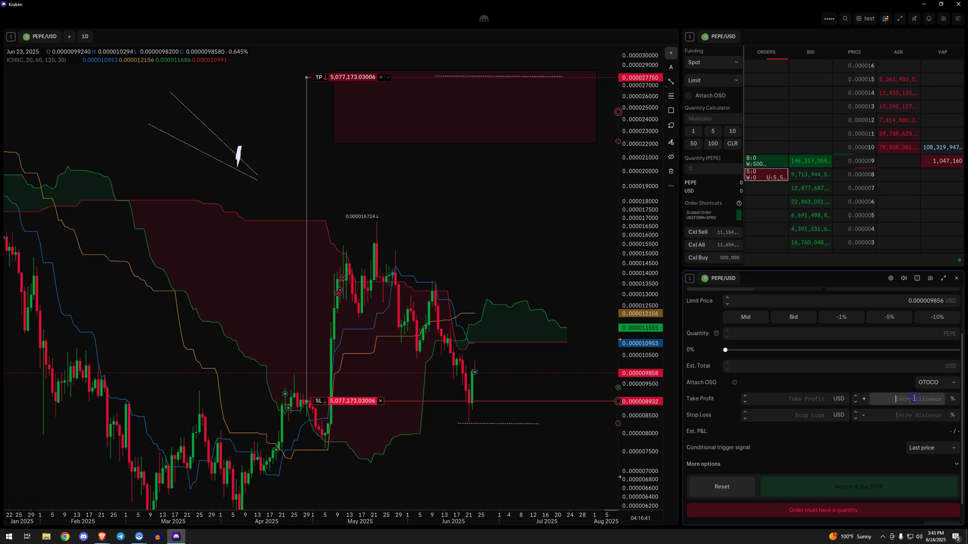
{"action": "left_click", "coordinate": [809, 404]}
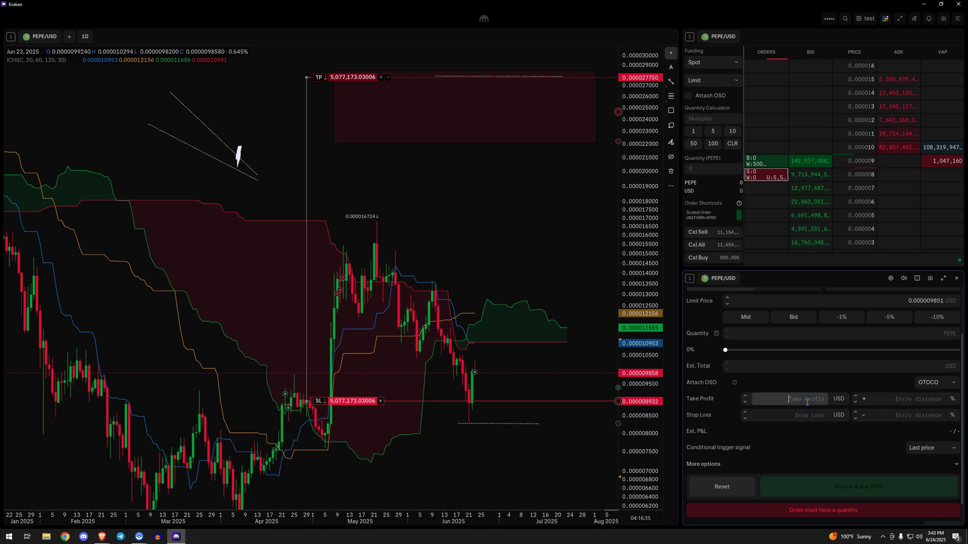
{"action": "scroll", "coordinate": [807, 402], "scroll_direction": "up", "scroll_amount": 2}
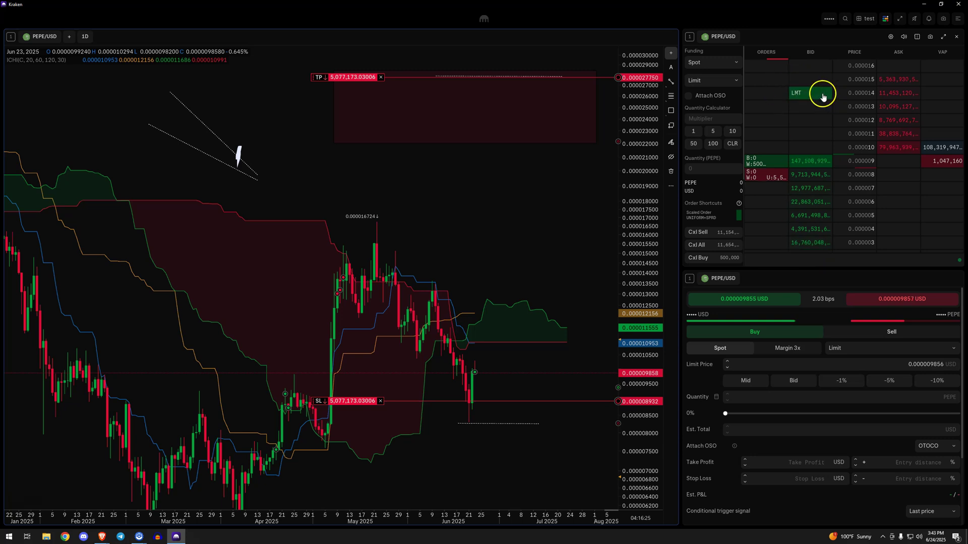
- Enable the OSO attachment as OTOCO in the ladder and set its quantity to 500000 PEPE
{"action": "left_click", "coordinate": [706, 96]}
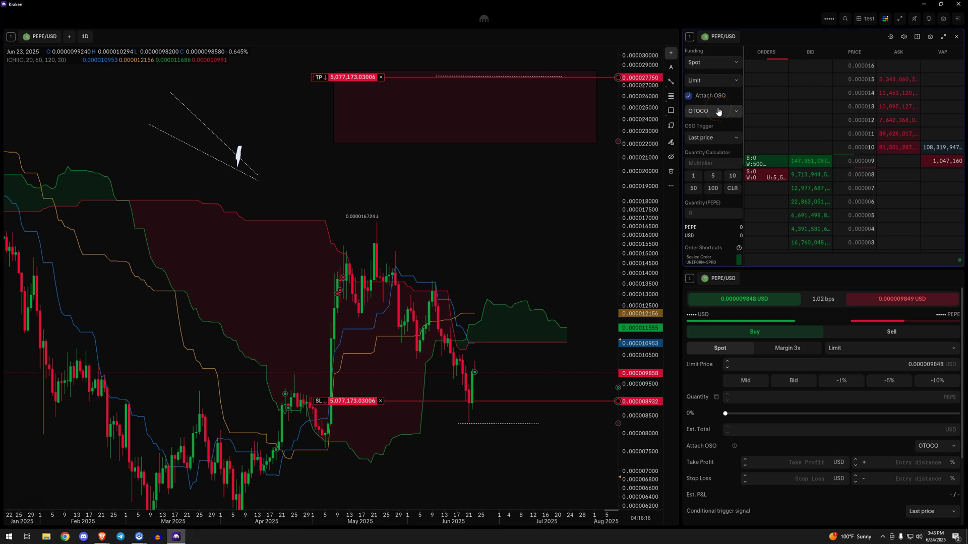
{"action": "left_click", "coordinate": [718, 111]}
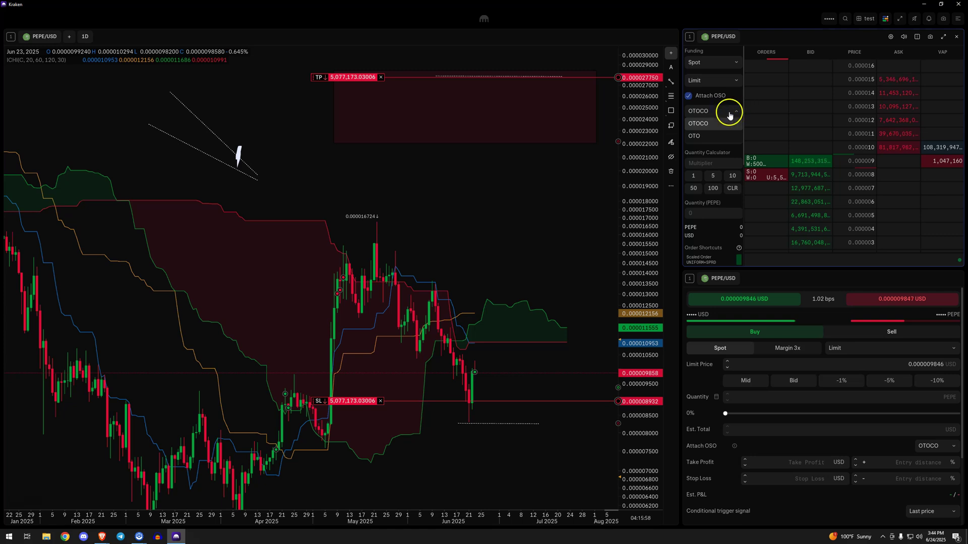
{"action": "left_click", "coordinate": [730, 111]}
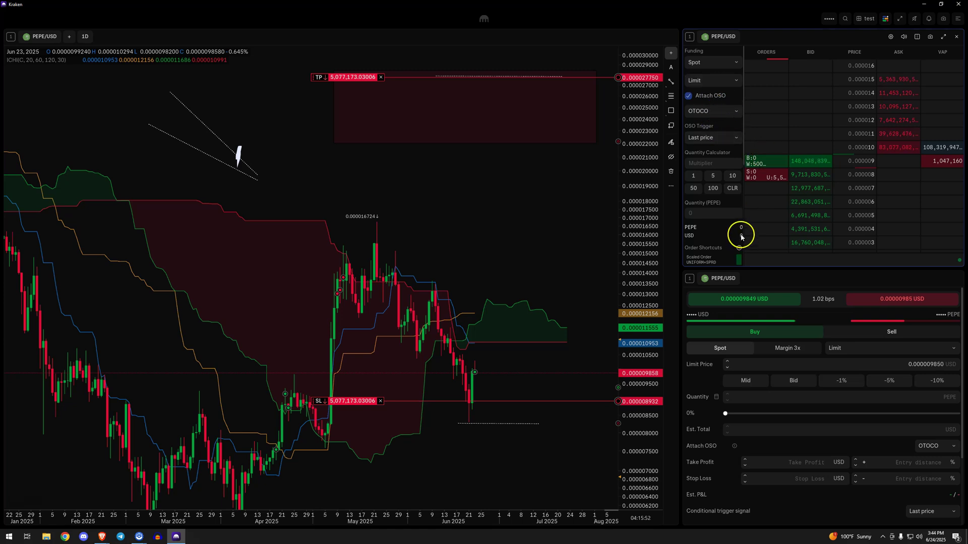
{"action": "left_click", "coordinate": [717, 213]}
{"action": "type", "text": "500000"}
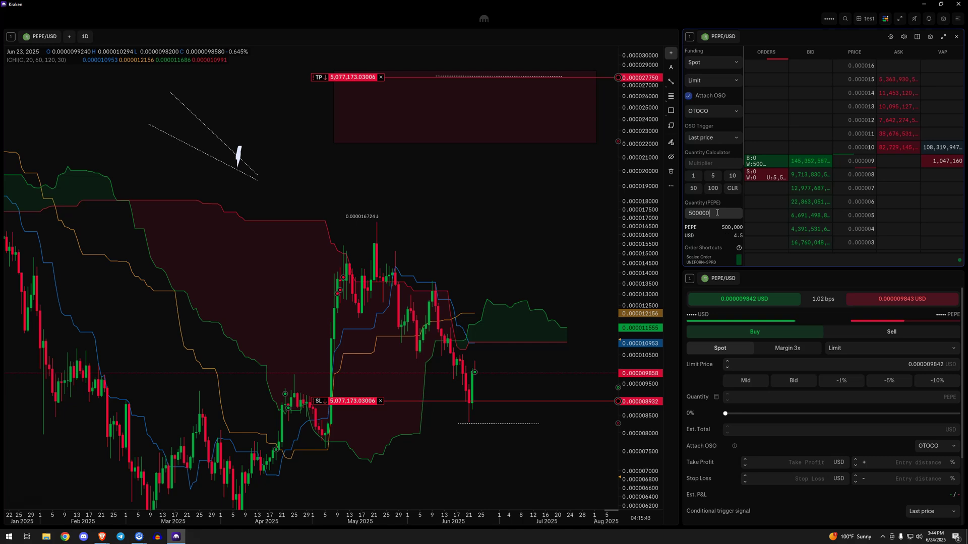
- Set the ladder's price increment to 0.0000005 and place a limit buy at the 0.0000085 bid level
{"action": "left_click", "coordinate": [809, 192]}
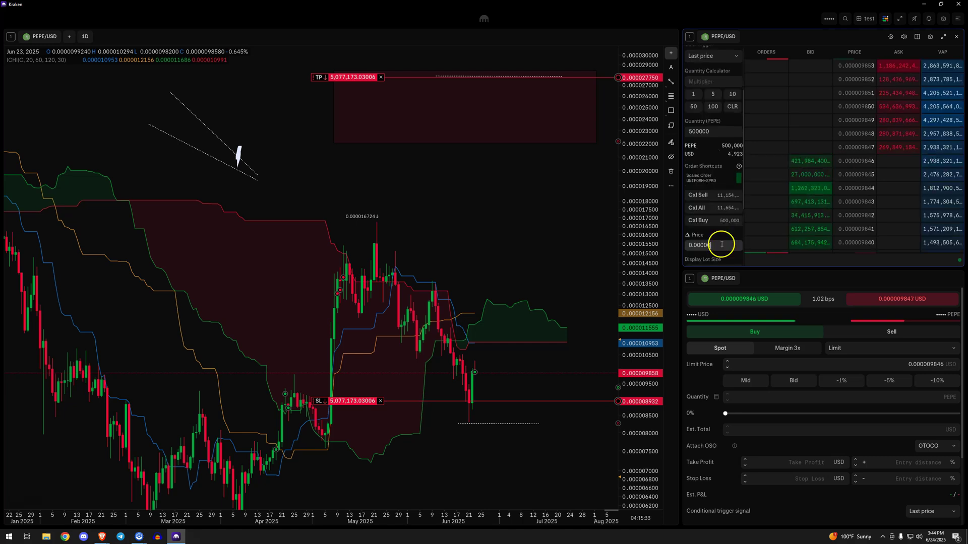
{"action": "type", "text": "0.0000005"}
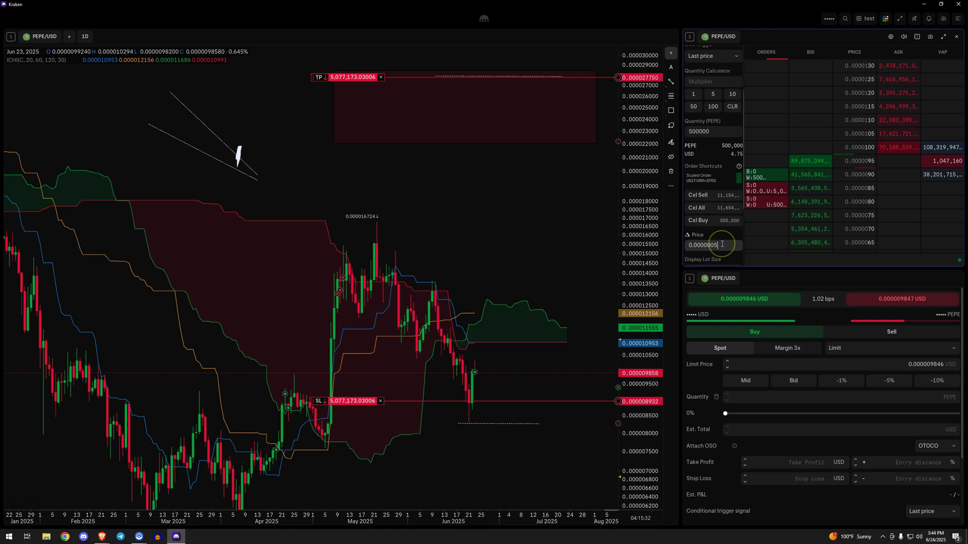
{"action": "left_click", "coordinate": [816, 189]}
- Choose a take profit at about 0.0000285 and a stop loss at 0.0000065 for the ladder's limit buy
{"action": "mouse_move", "coordinate": [807, 190]}
{"action": "left_mouse_down"}
{"action": "mouse_move", "coordinate": [908, 119]}
{"action": "mouse_move", "coordinate": [903, 80]}
{"action": "mouse_move", "coordinate": [898, 158]}
{"action": "mouse_move", "coordinate": [900, 73]}
{"action": "left_mouse_up"}
{"action": "scroll", "coordinate": [899, 78], "scroll_direction": "up", "scroll_amount": 9}
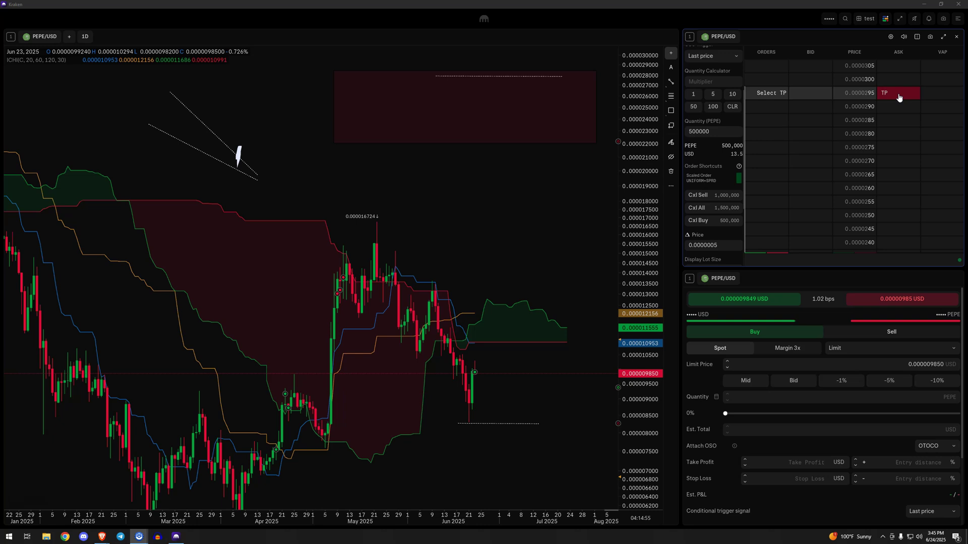
{"action": "left_click_drag", "start_coordinate": [898, 98], "coordinate": [900, 129]}
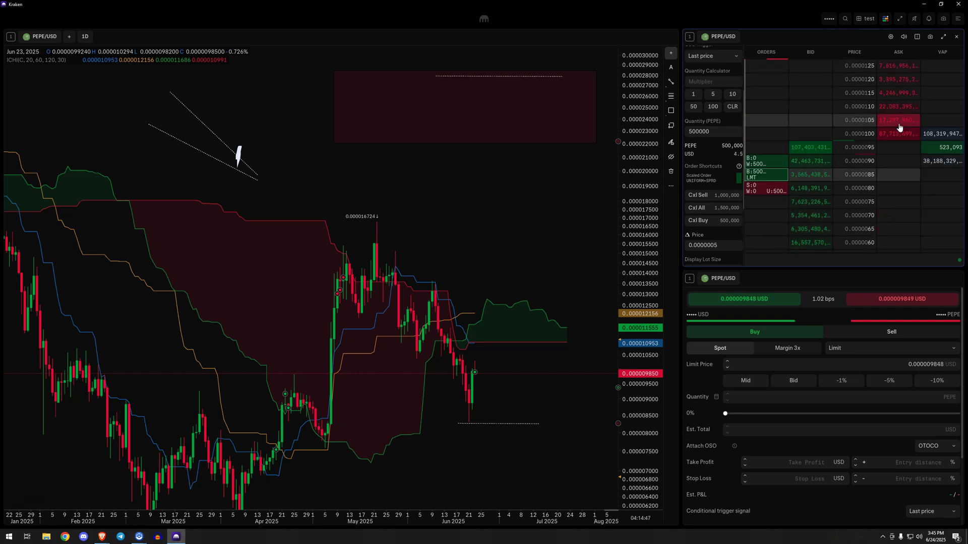
{"action": "left_click", "coordinate": [897, 205]}
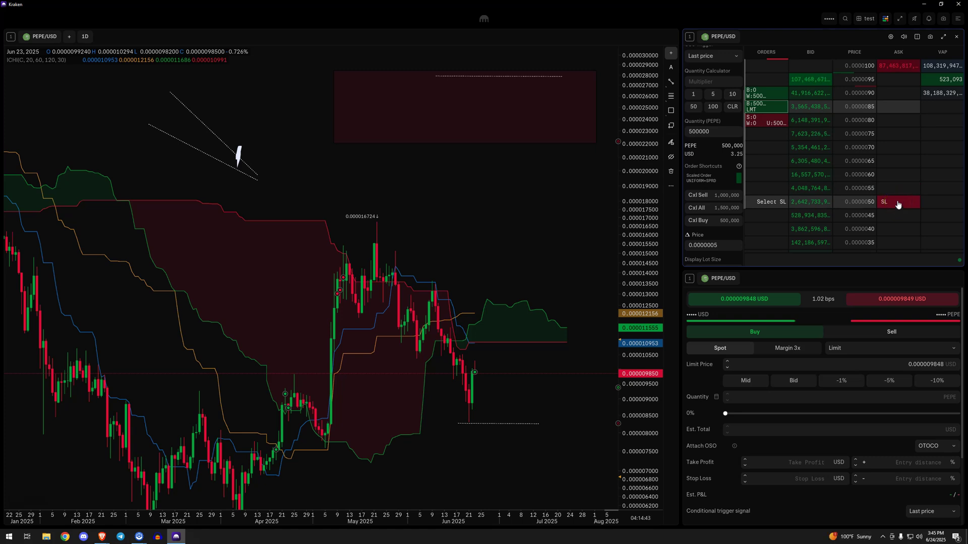
{"action": "left_click_drag", "start_coordinate": [897, 204], "coordinate": [895, 165]}
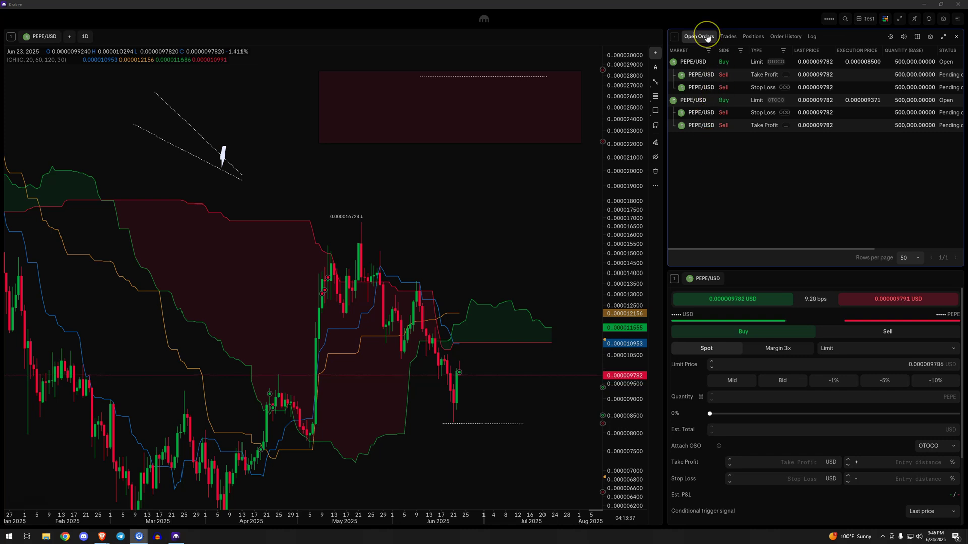
- Open the trade activity module's settings, view the available module types, and close the settings without changing the type
{"action": "left_click", "coordinate": [890, 37]}
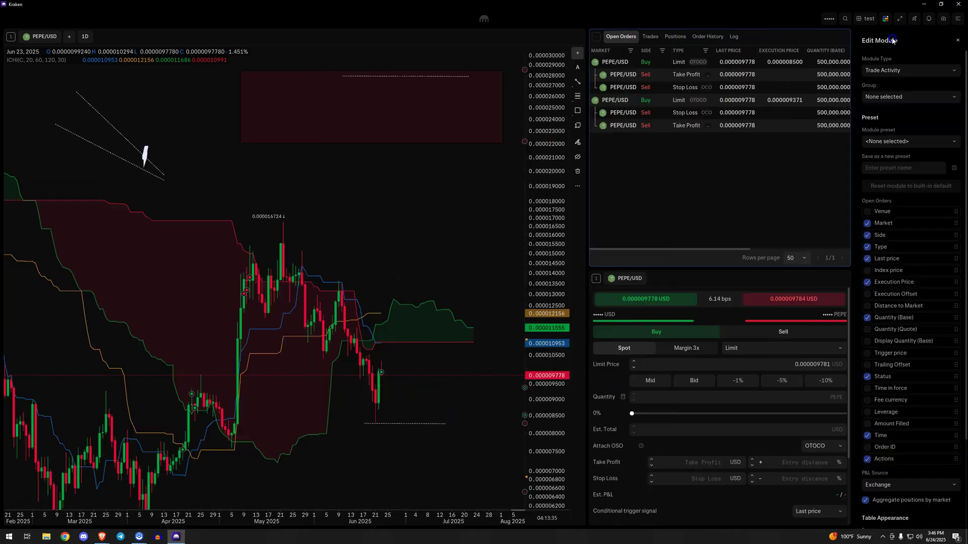
{"action": "left_click", "coordinate": [897, 71]}
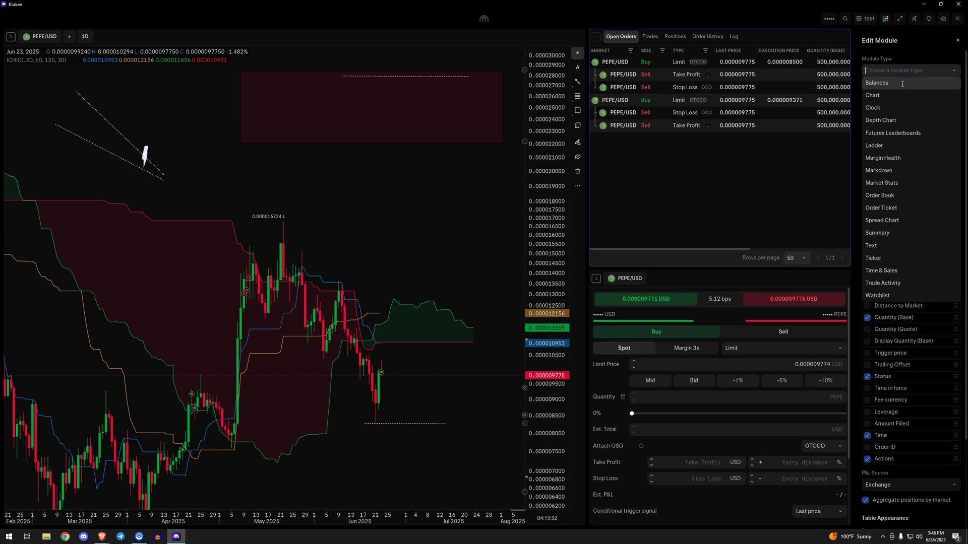
{"action": "left_click", "coordinate": [957, 40]}
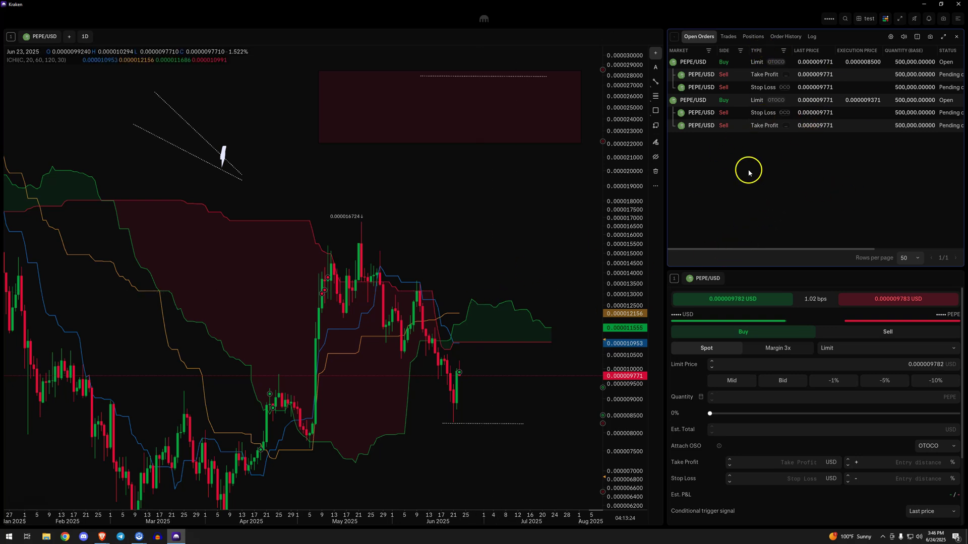
- View the quick order options on the chart's price line at 0.000012866 and 0.000009218 without placing an order
{"action": "left_click", "coordinate": [597, 298]}
{"action": "left_click", "coordinate": [584, 308]}
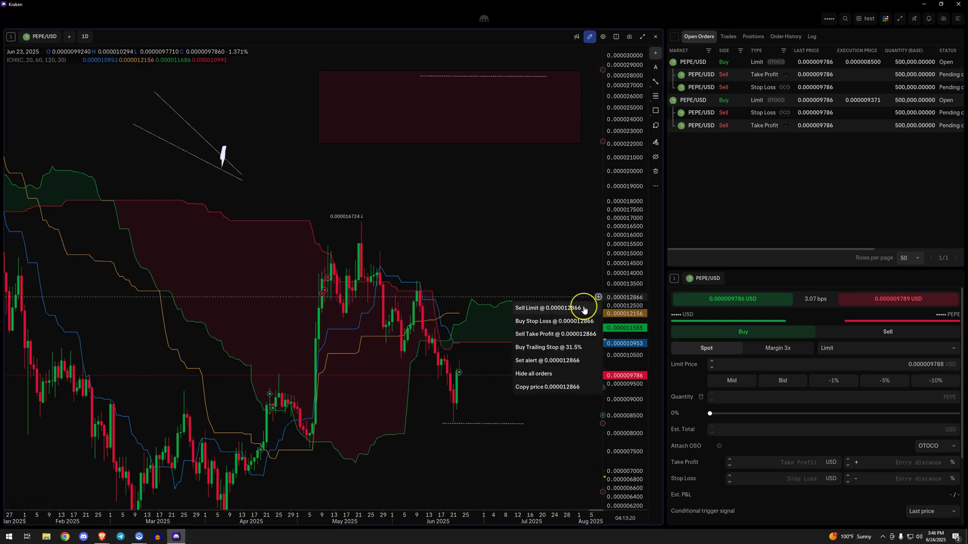
{"action": "left_click", "coordinate": [501, 395]}
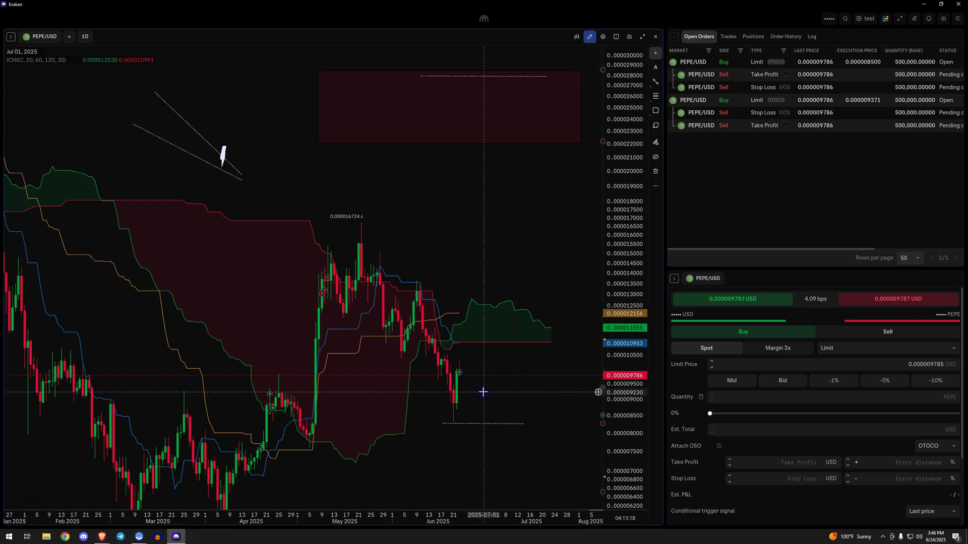
{"action": "left_click", "coordinate": [598, 392]}
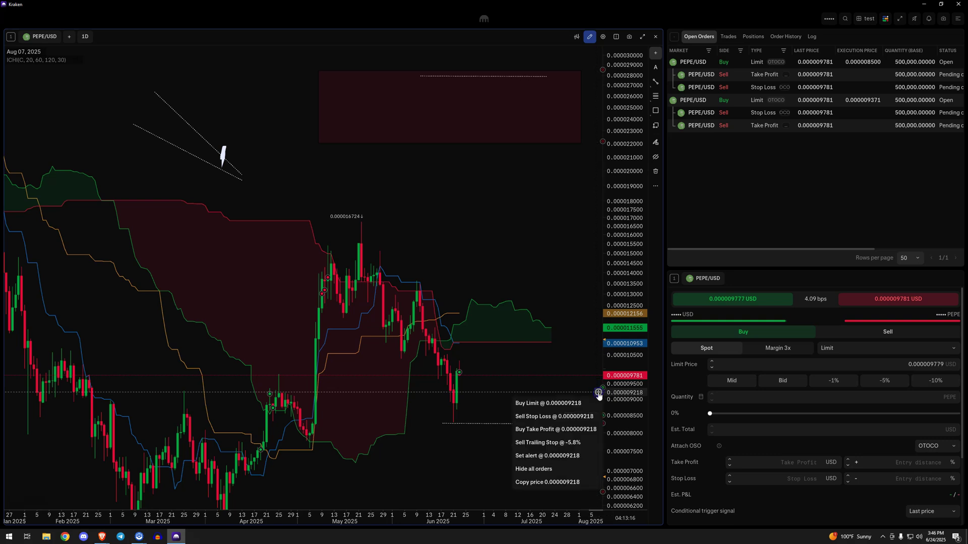
{"action": "left_click", "coordinate": [565, 285]}
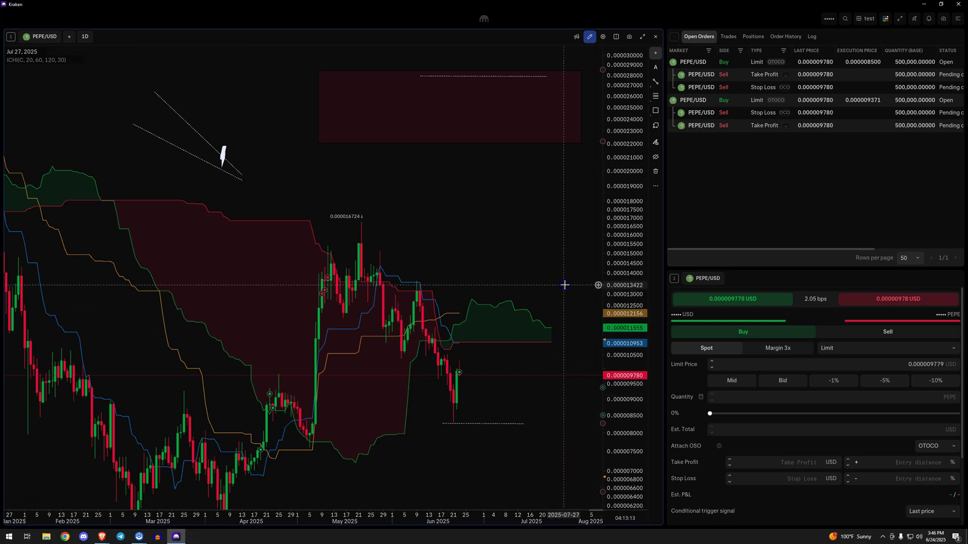
{"action": "left_click", "coordinate": [896, 460]}
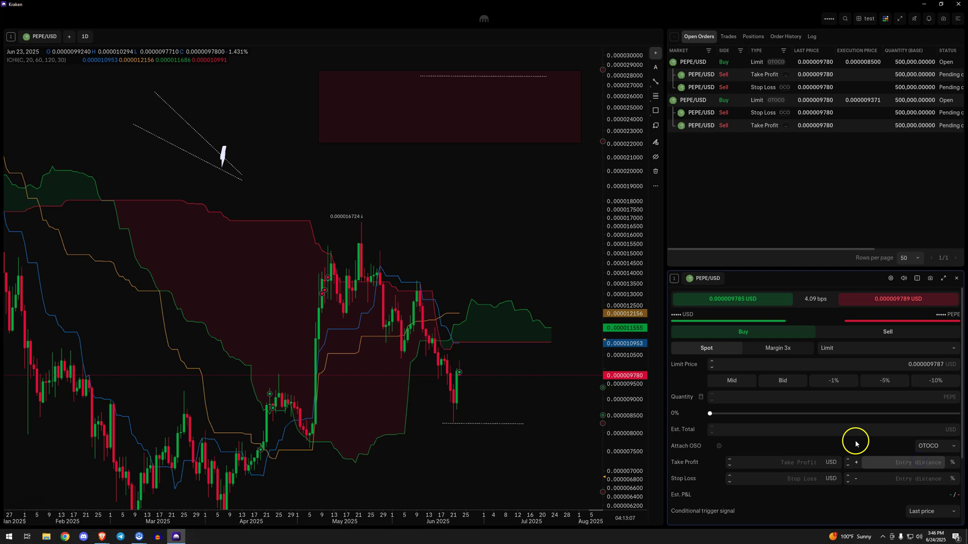
{"action": "left_click_drag", "start_coordinate": [631, 256], "coordinate": [636, 291]}
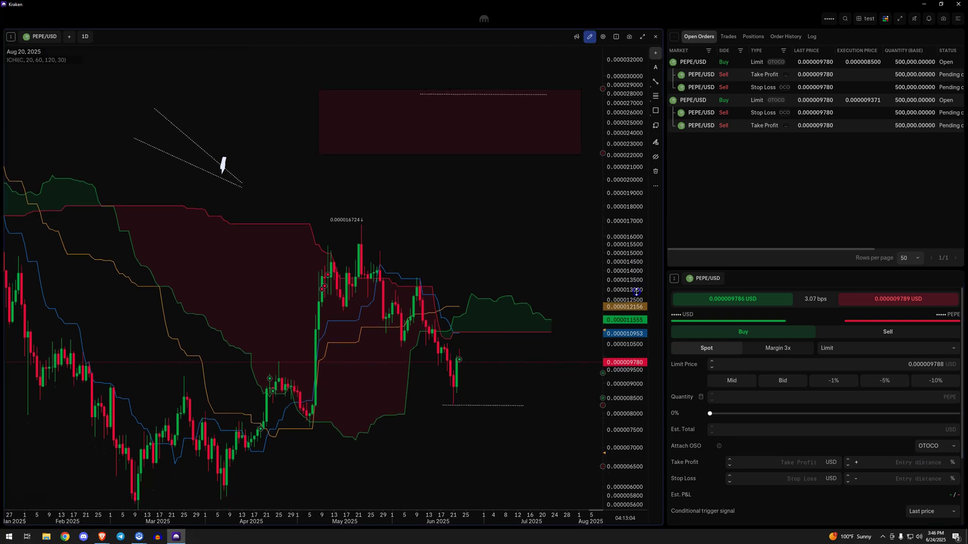
{"action": "left_click_drag", "start_coordinate": [554, 263], "coordinate": [550, 231]}
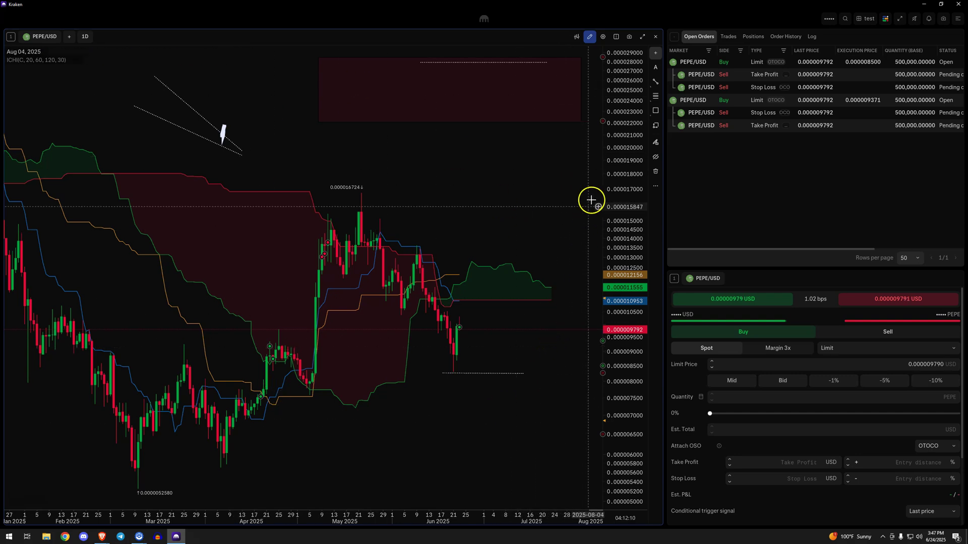
{"action": "left_click", "coordinate": [916, 464]}
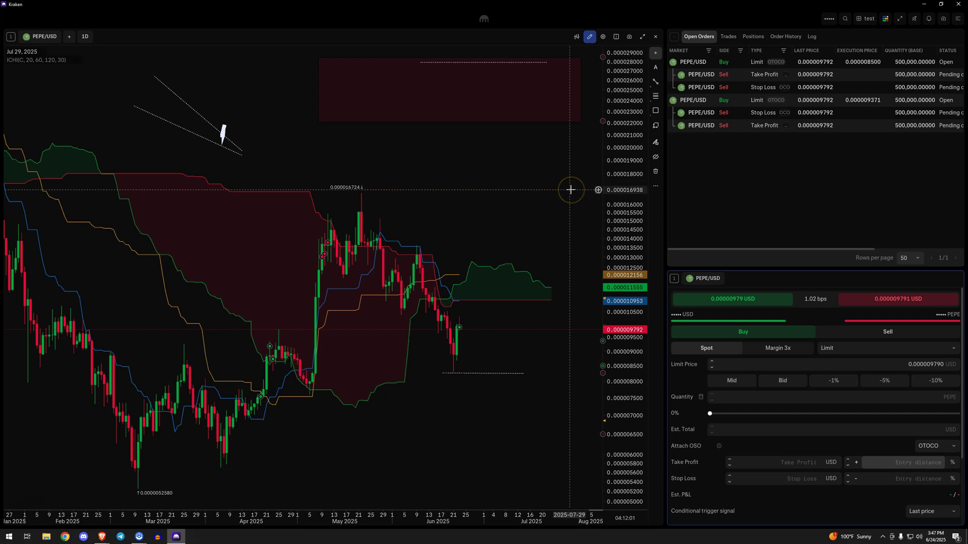
{"action": "left_click", "coordinate": [589, 175]}
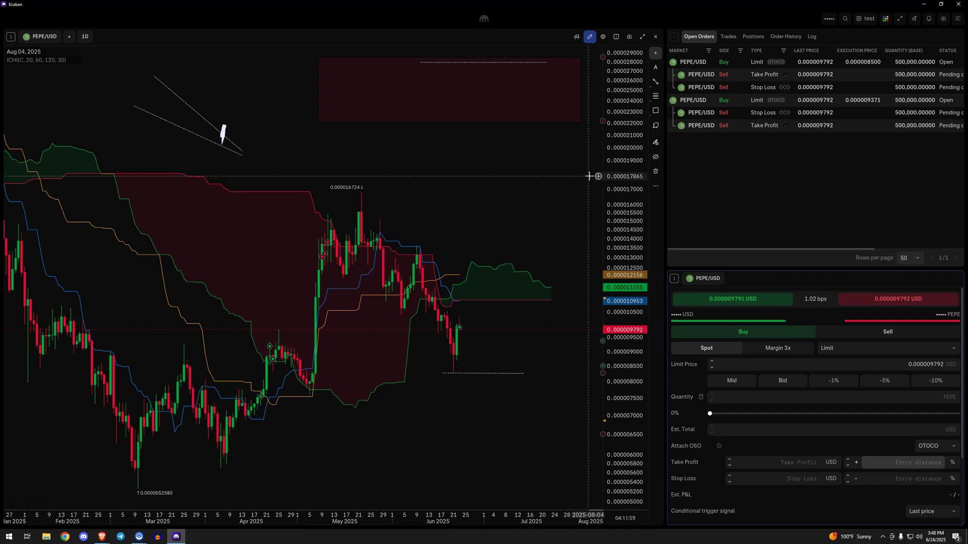
{"action": "left_click", "coordinate": [587, 176]}
{"action": "left_click", "coordinate": [313, 320]}
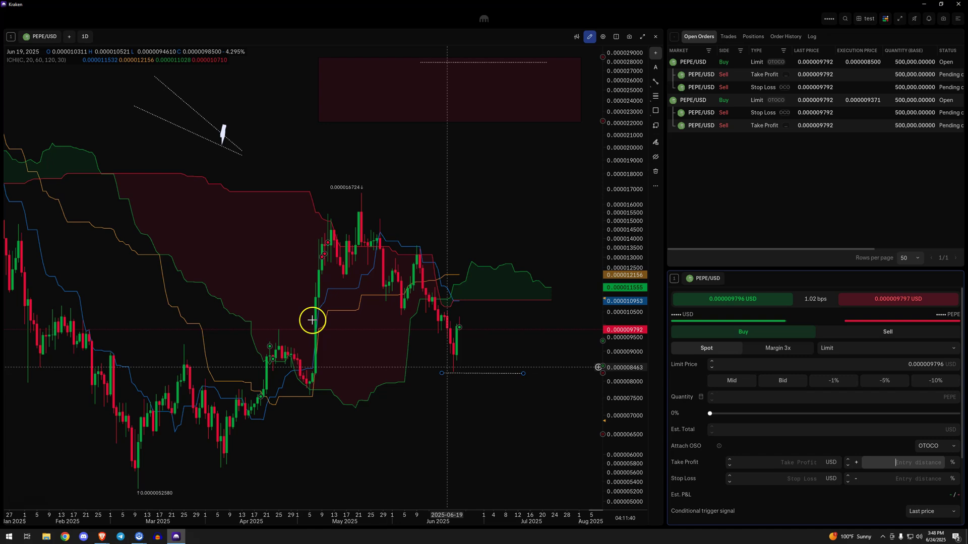
- Open the chart's market list to look over the tradable pairs, and close it keeping PEPE/USD selected
{"action": "left_click", "coordinate": [41, 36]}
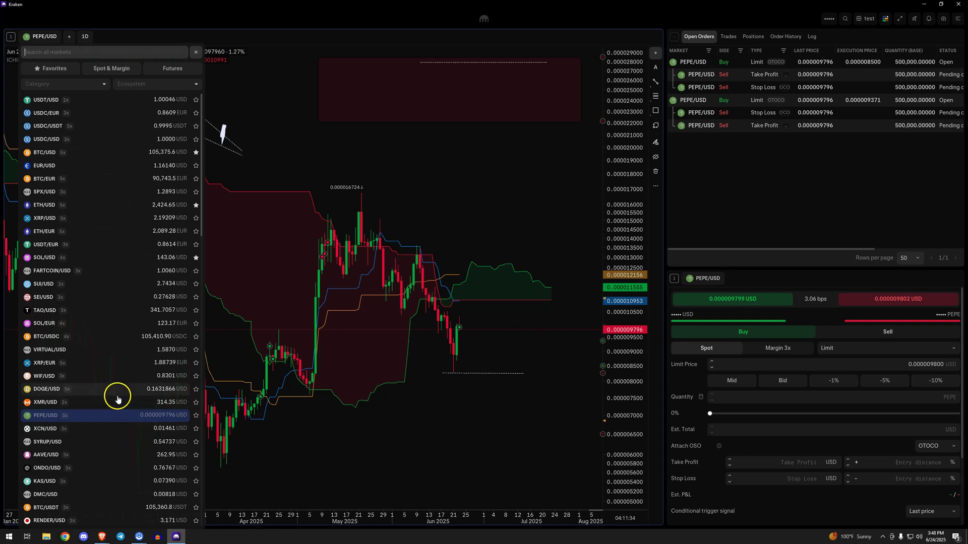
{"action": "left_click", "coordinate": [474, 425]}
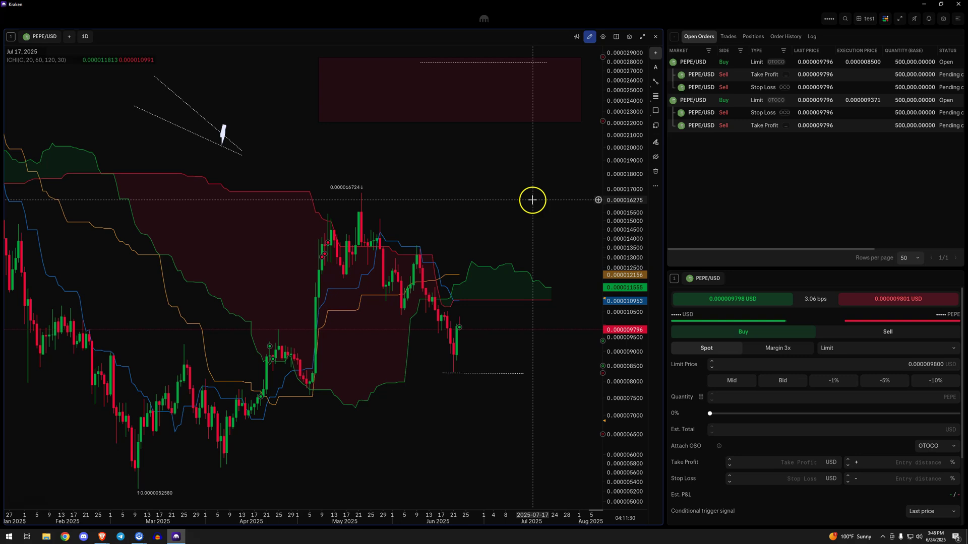
{"action": "left_click", "coordinate": [494, 276]}
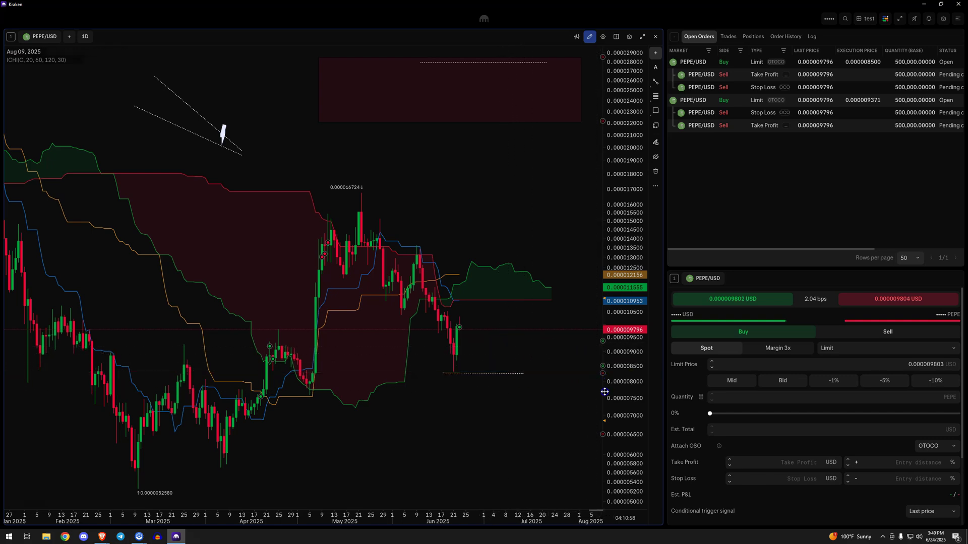
- Move the 500,000 PEPE stop-loss order just below the June low down to 0.000007386 on the chart
{"action": "left_click_drag", "start_coordinate": [328, 373], "coordinate": [381, 403]}
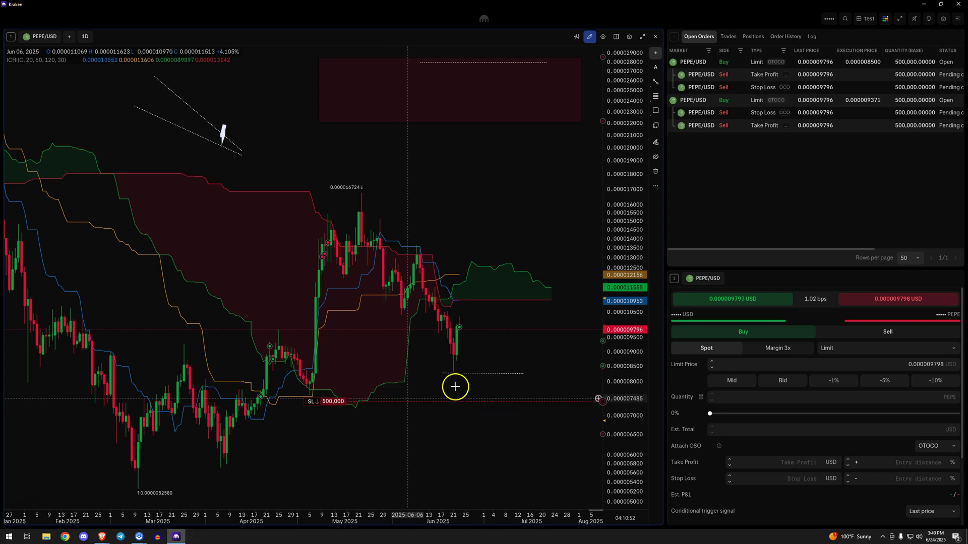
{"action": "left_click", "coordinate": [501, 385]}
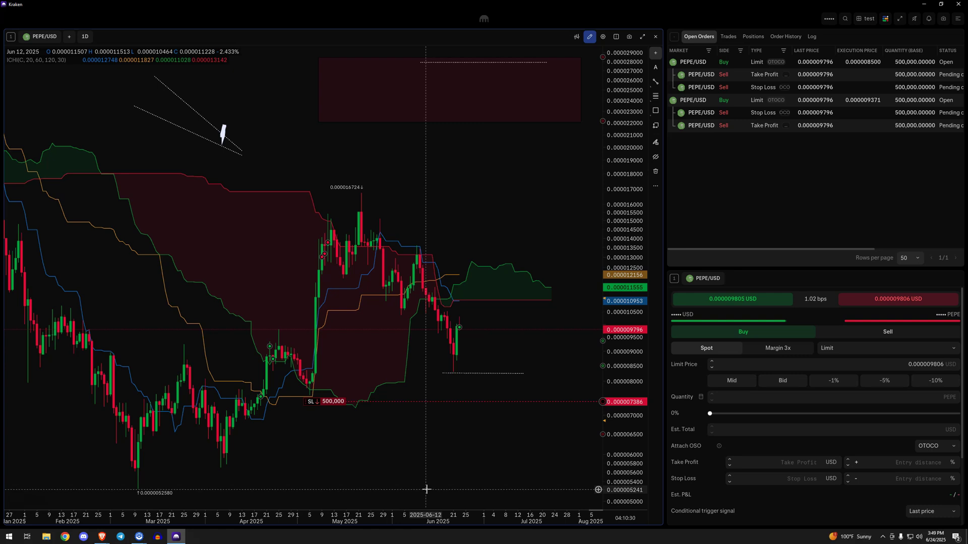
{"action": "left_click", "coordinate": [24, 457]}
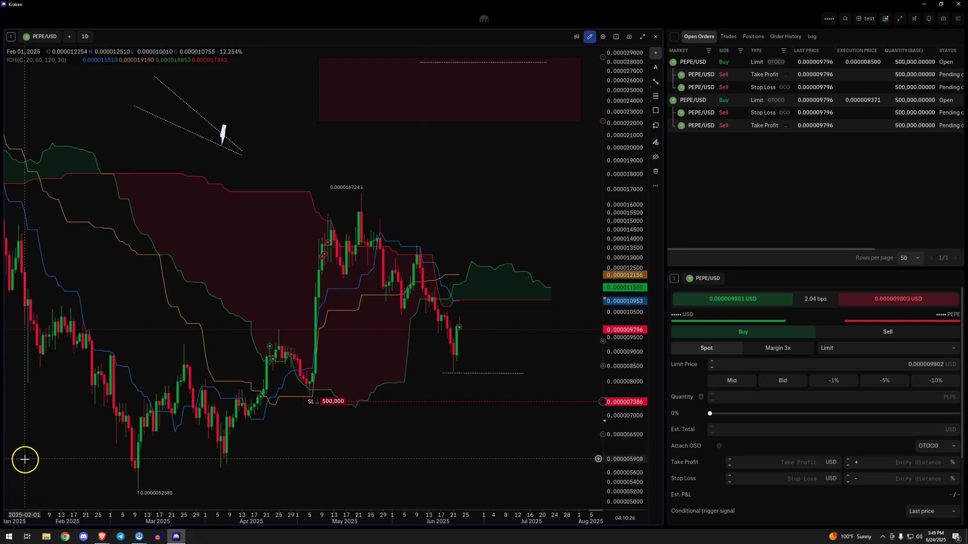